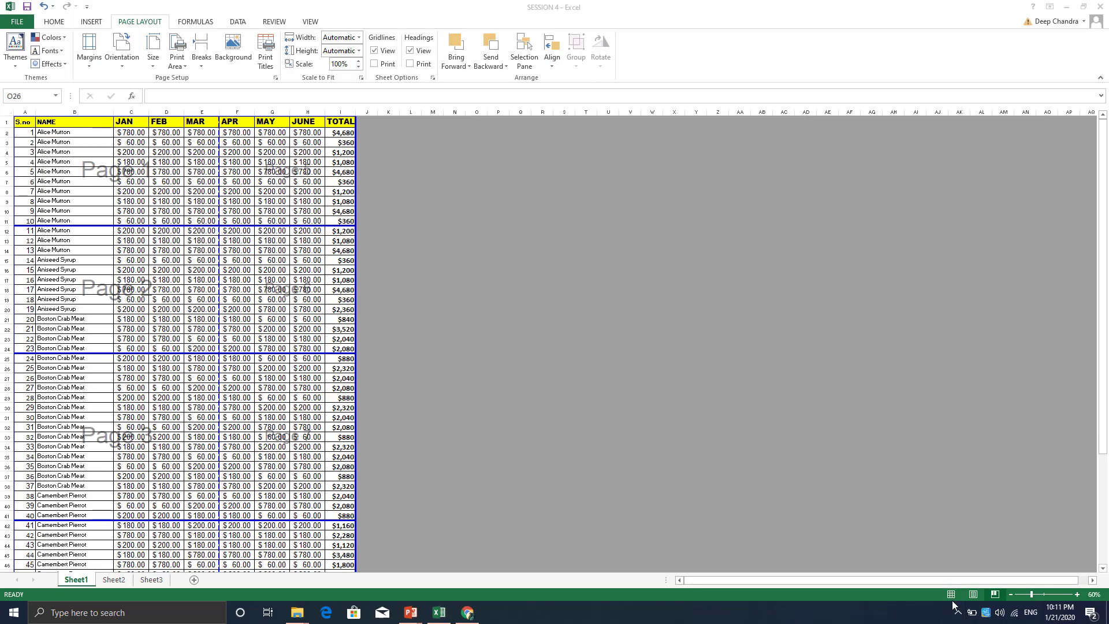
# Step: Return the sales sheet from Page Break Preview to Normal view
pyautogui.click(951, 595)
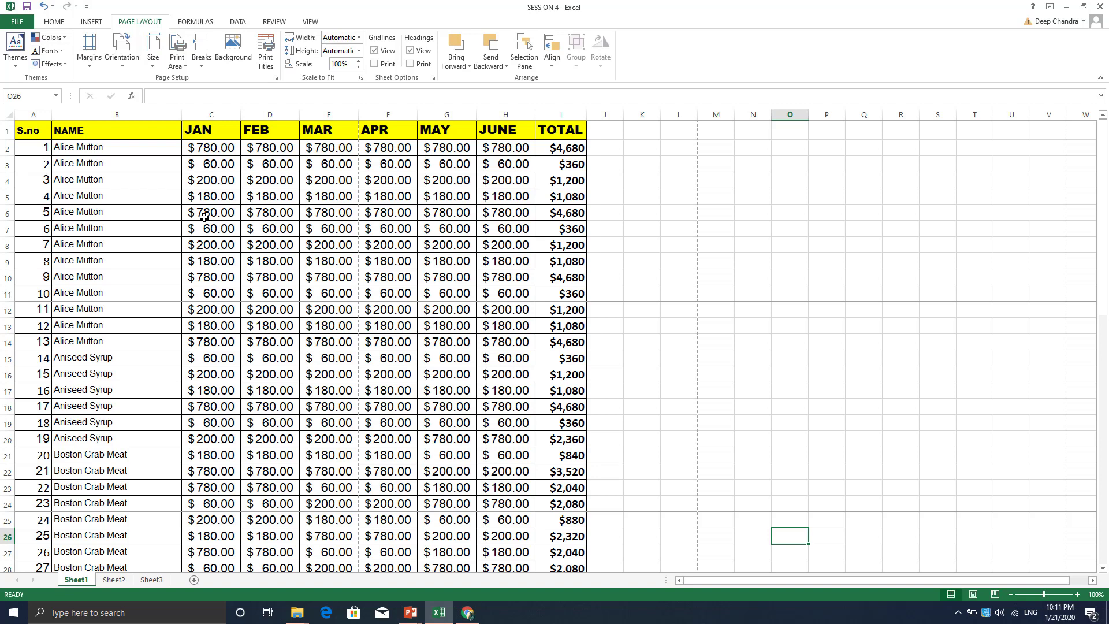
pyautogui.scroll(-1, 175, 283)
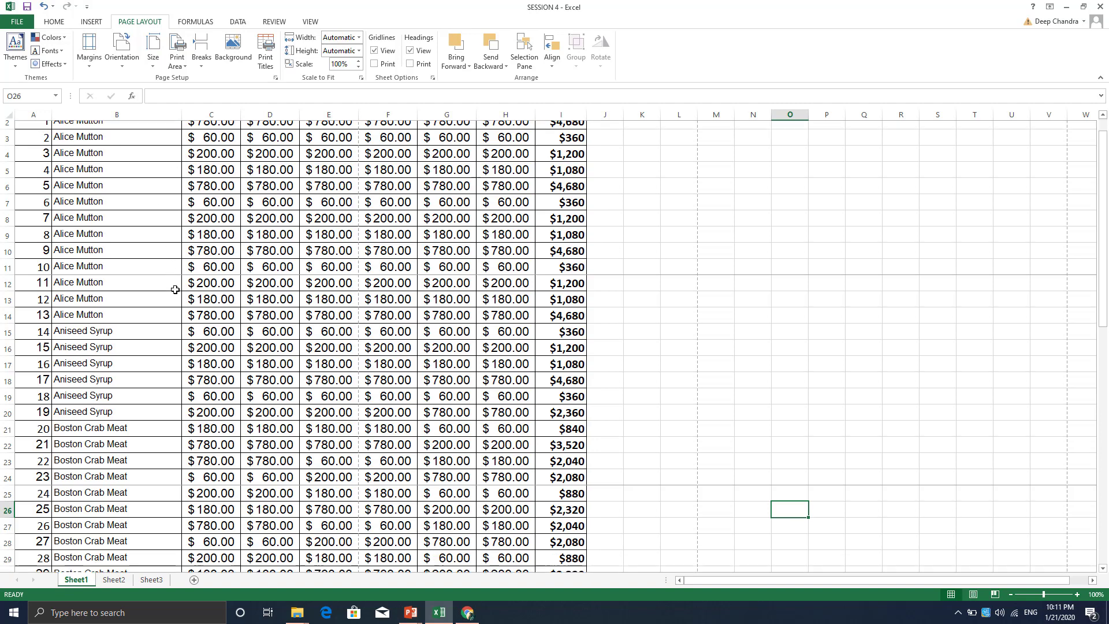
pyautogui.scroll(-4, 175, 290)
pyautogui.scroll(-5, 175, 290)
pyautogui.scroll(-4, 175, 290)
pyautogui.scroll(5, 175, 289)
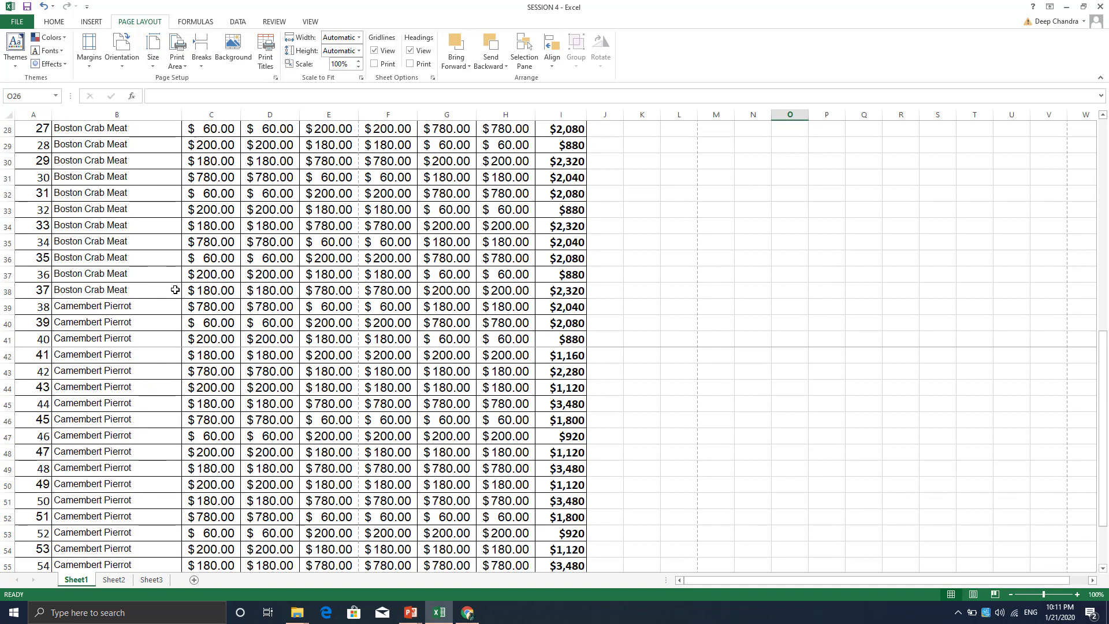
pyautogui.scroll(4, 175, 290)
pyautogui.scroll(4, 175, 289)
pyautogui.scroll(1, 175, 289)
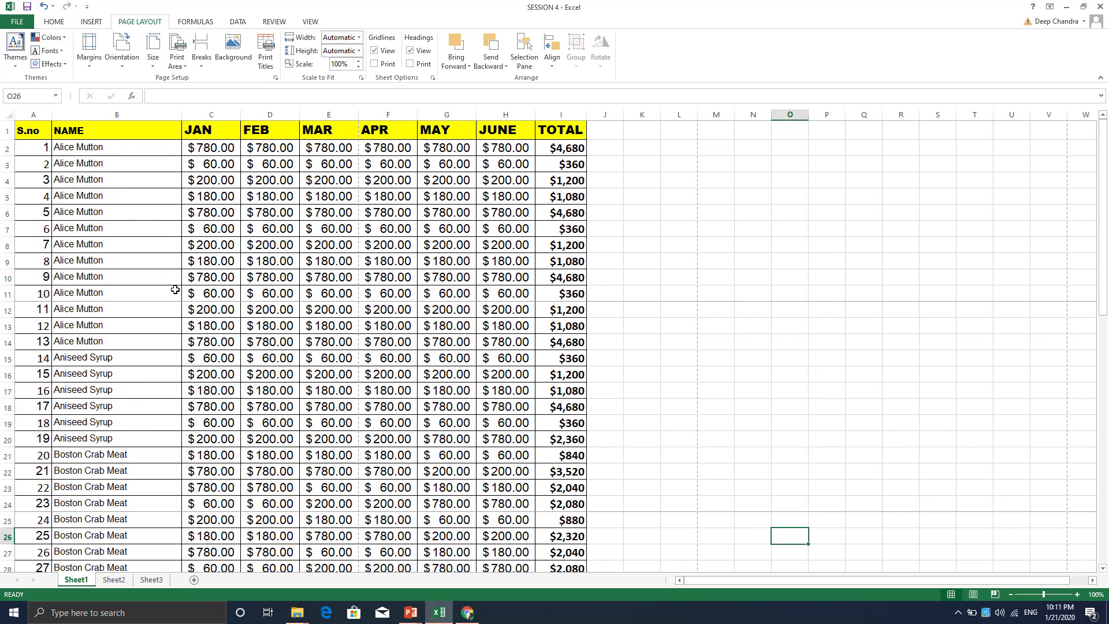
pyautogui.click(17, 21)
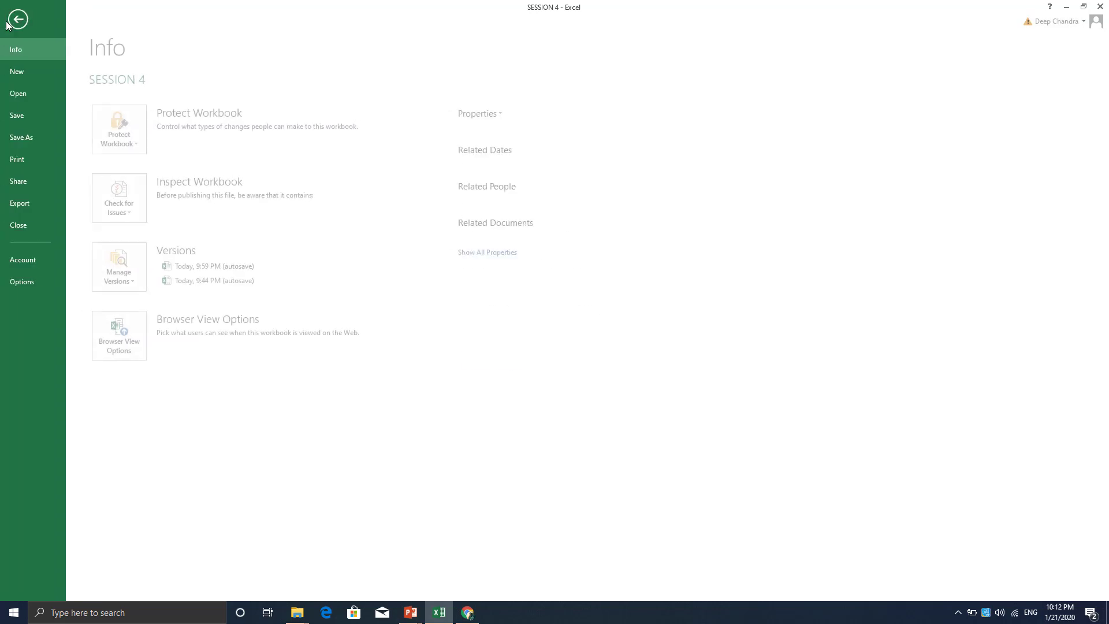
pyautogui.click(51, 165)
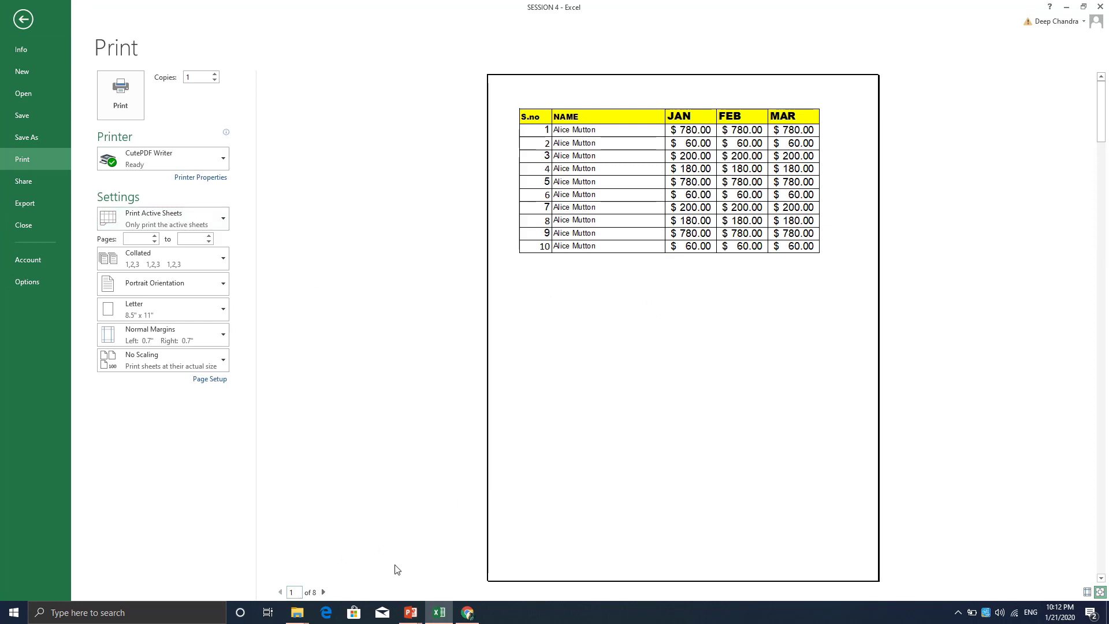
pyautogui.moveTo(312, 593)
pyautogui.click(29, 23)
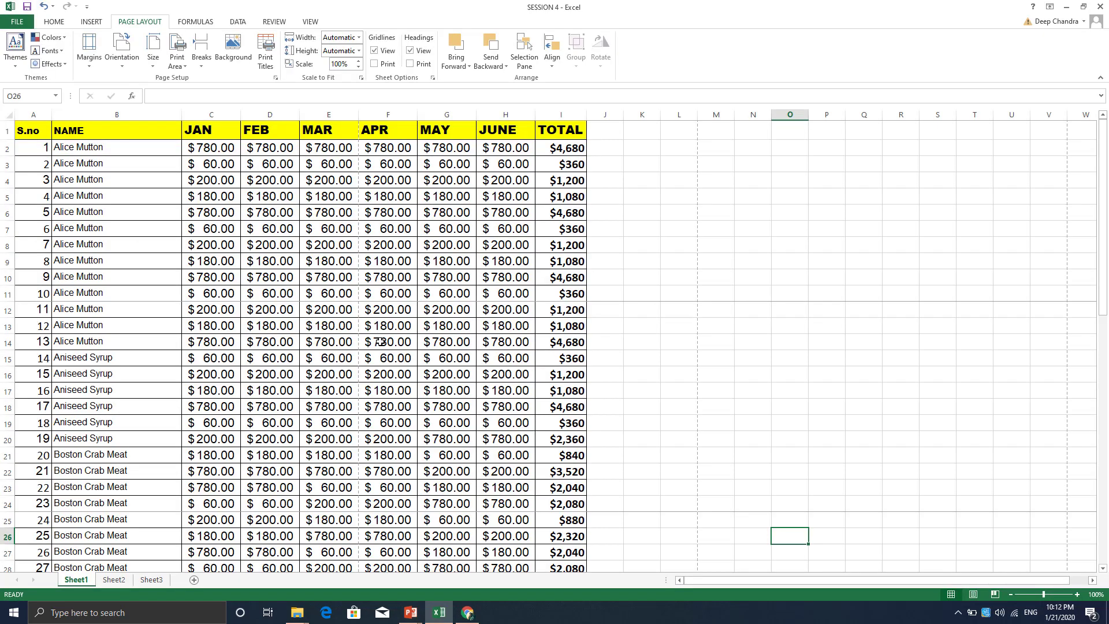
pyautogui.scroll(-1, 381, 385)
pyautogui.scroll(-5, 381, 384)
pyautogui.scroll(-2, 382, 385)
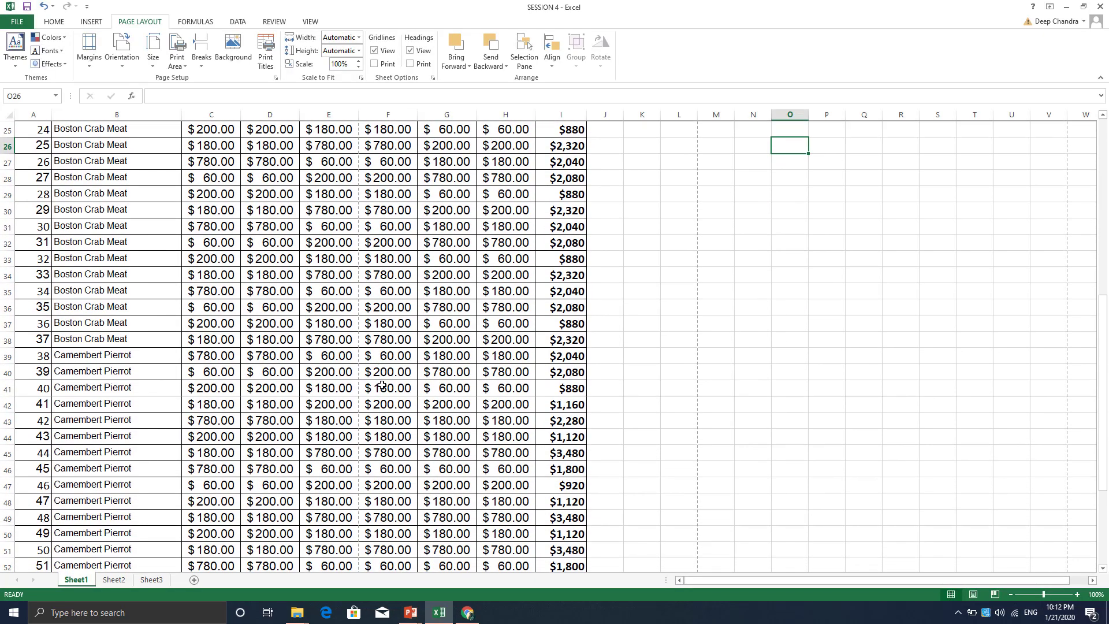
pyautogui.scroll(-1, 382, 386)
pyautogui.scroll(3, 381, 386)
pyautogui.scroll(6, 381, 386)
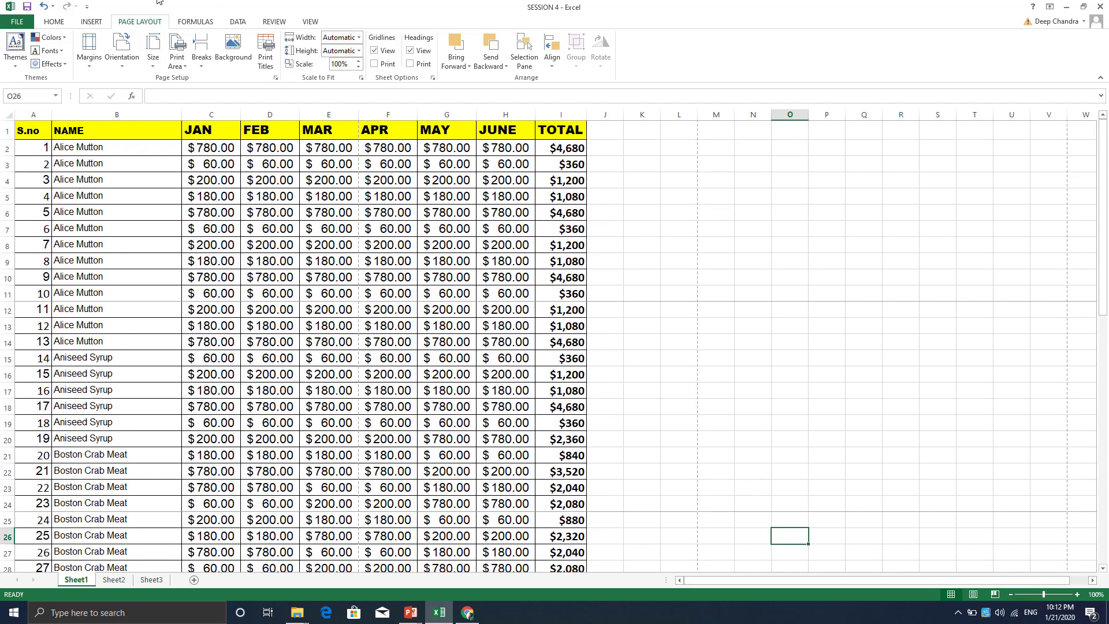
pyautogui.click(33, 23)
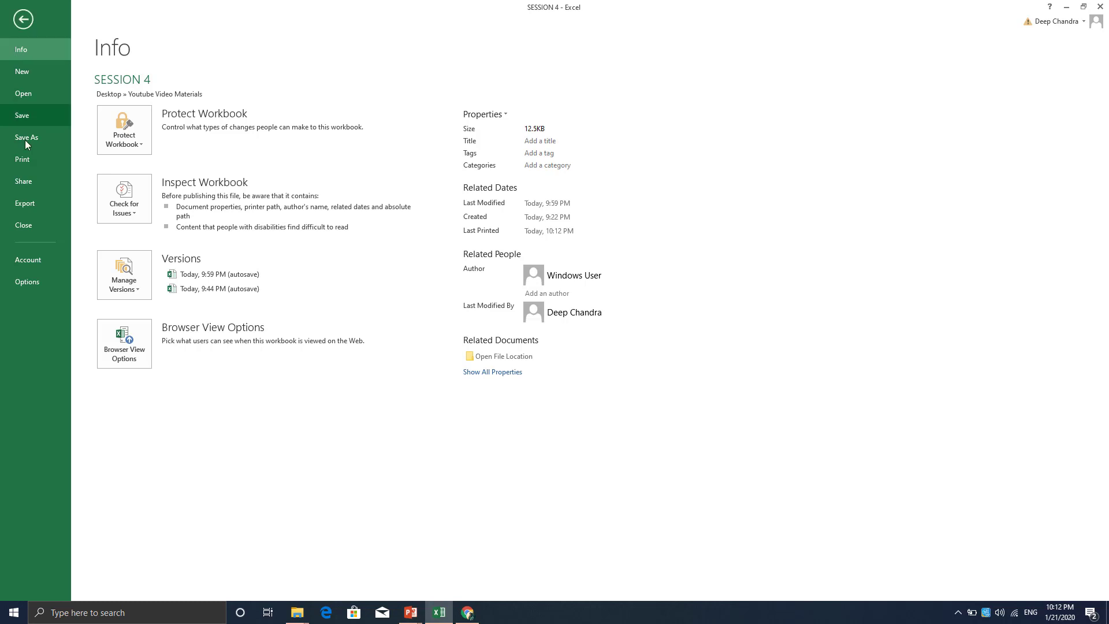
pyautogui.click(30, 160)
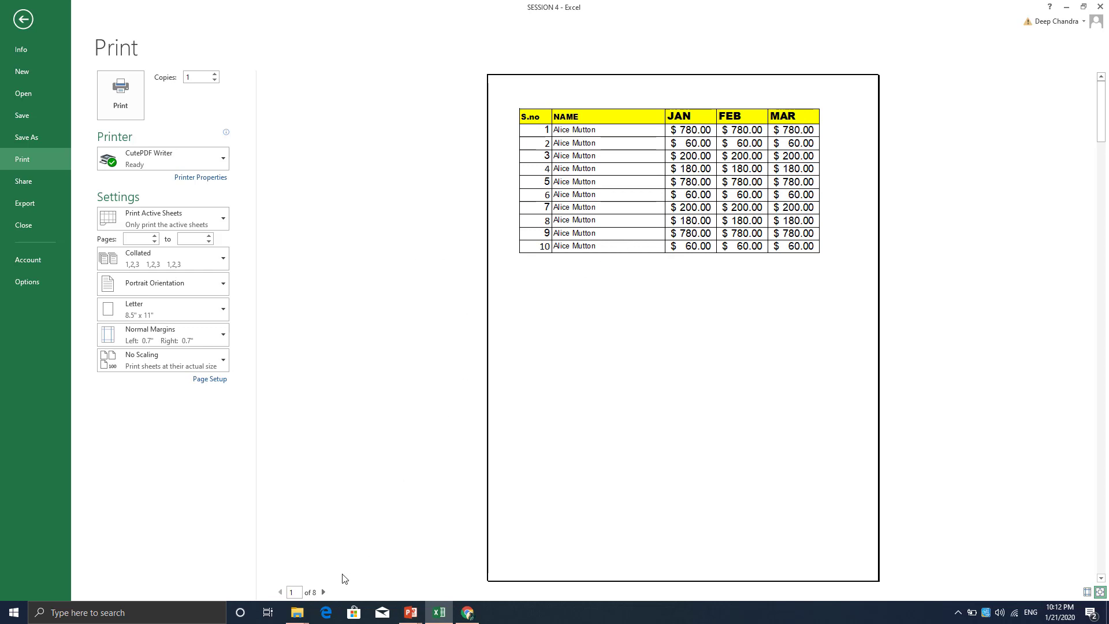
pyautogui.click(324, 592)
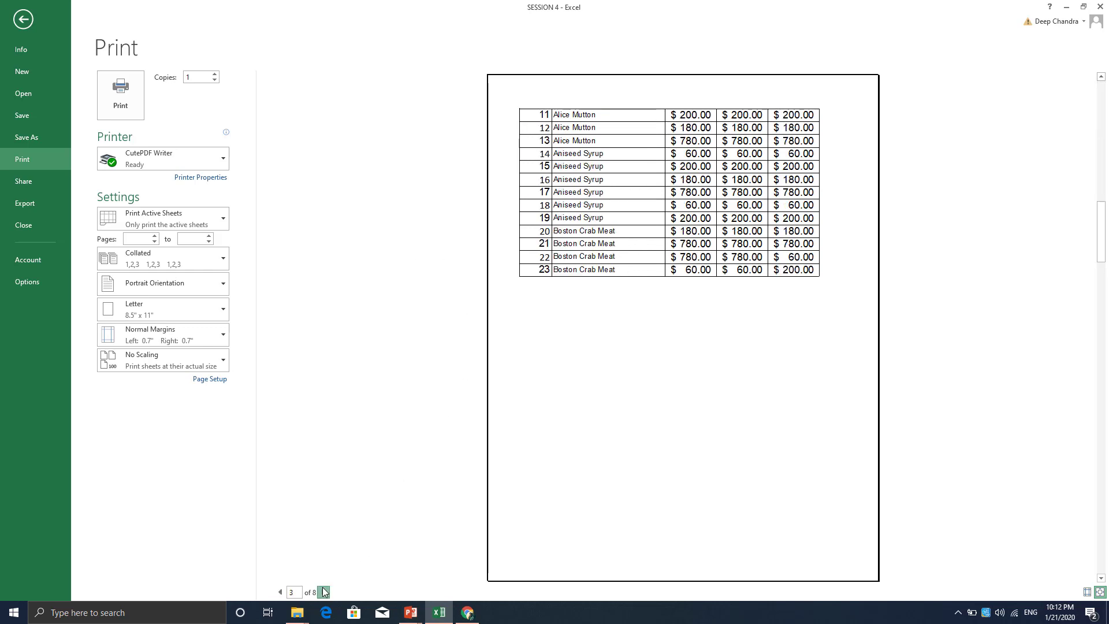
pyautogui.click(324, 591)
pyautogui.click(324, 592)
pyautogui.click(324, 591)
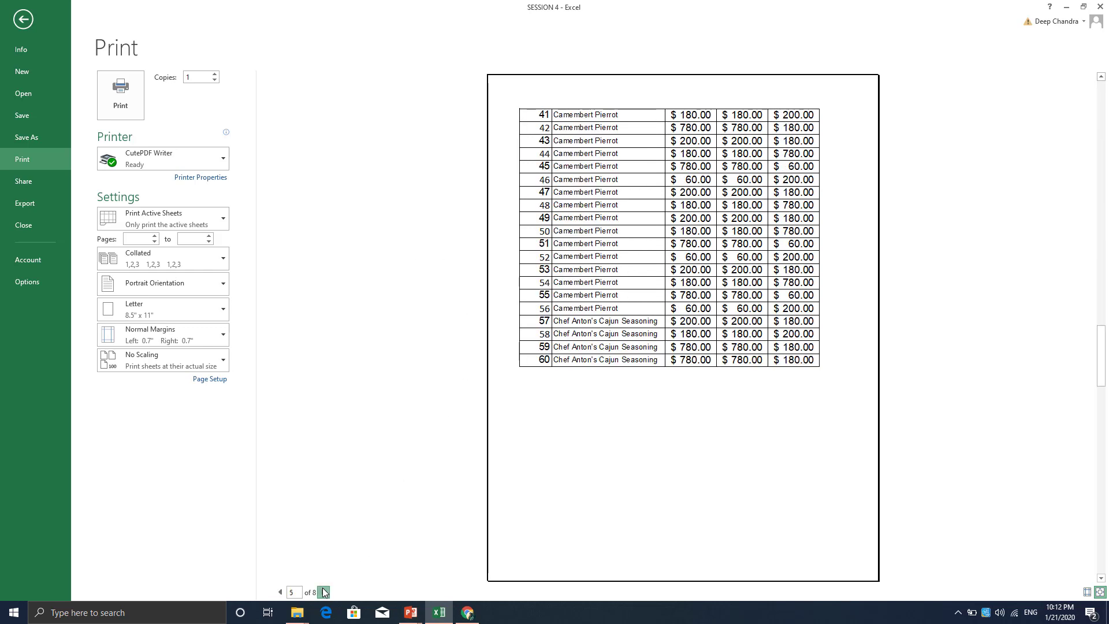
pyautogui.click(324, 591)
pyautogui.click(324, 592)
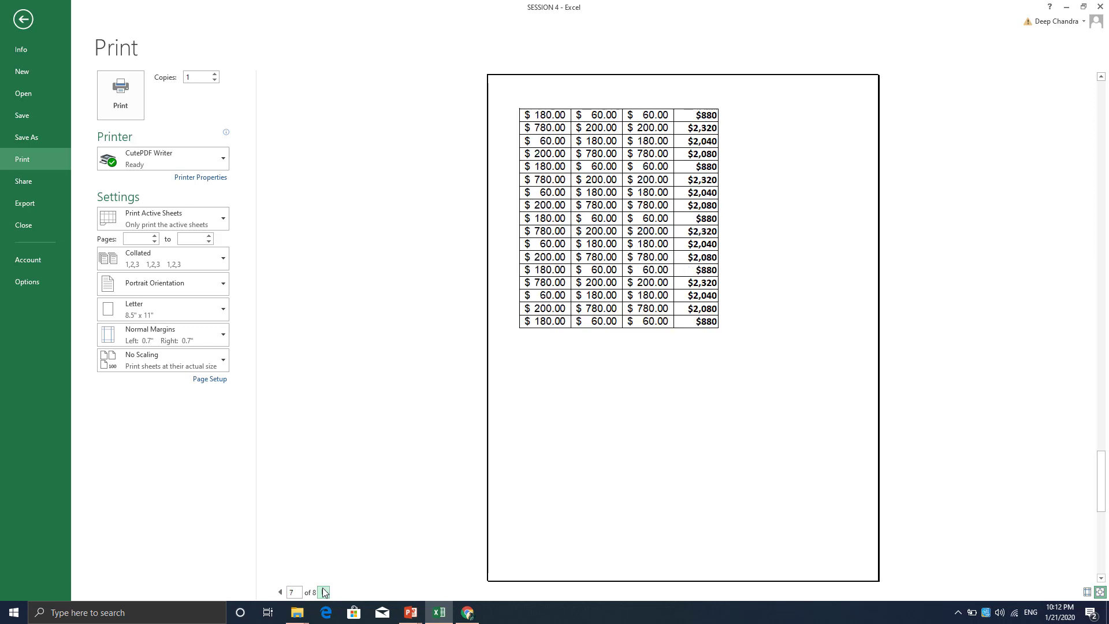
pyautogui.click(324, 591)
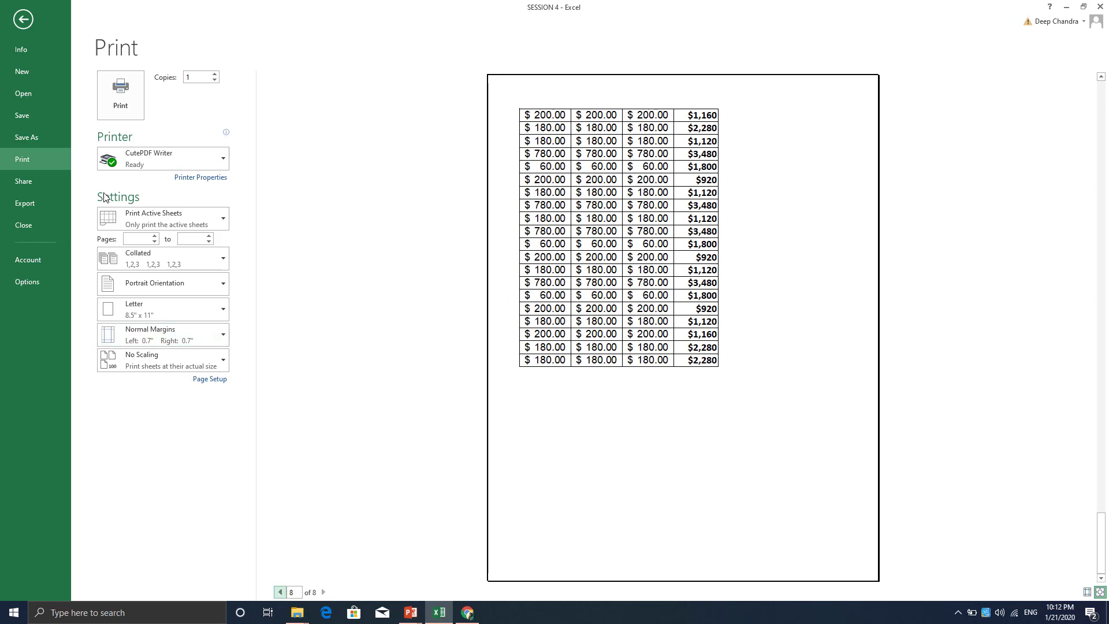
pyautogui.click(24, 29)
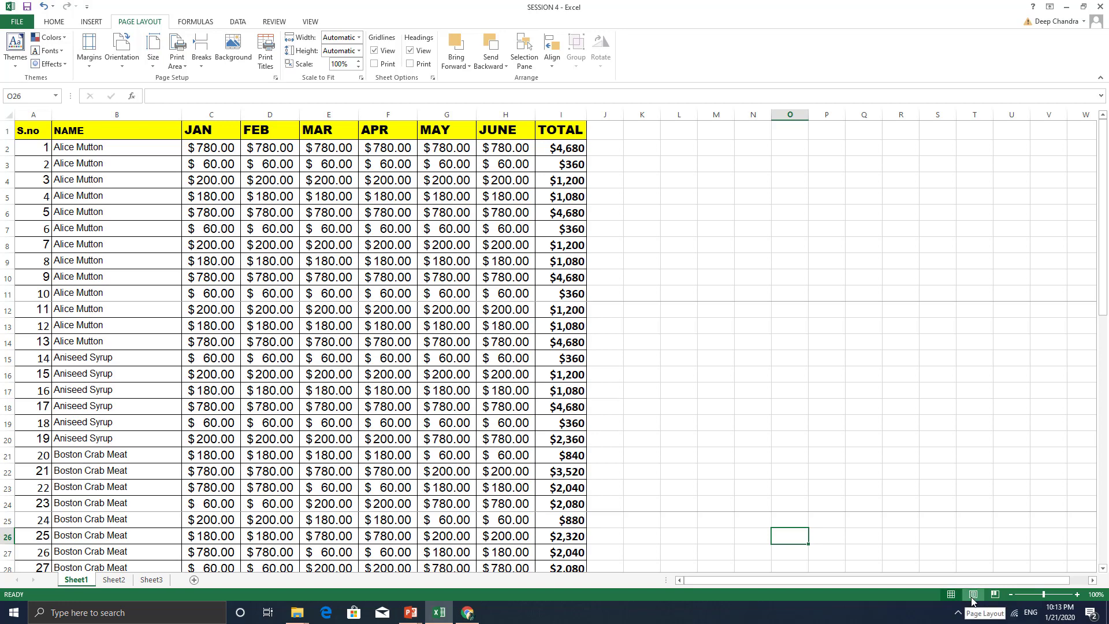
pyautogui.click(972, 598)
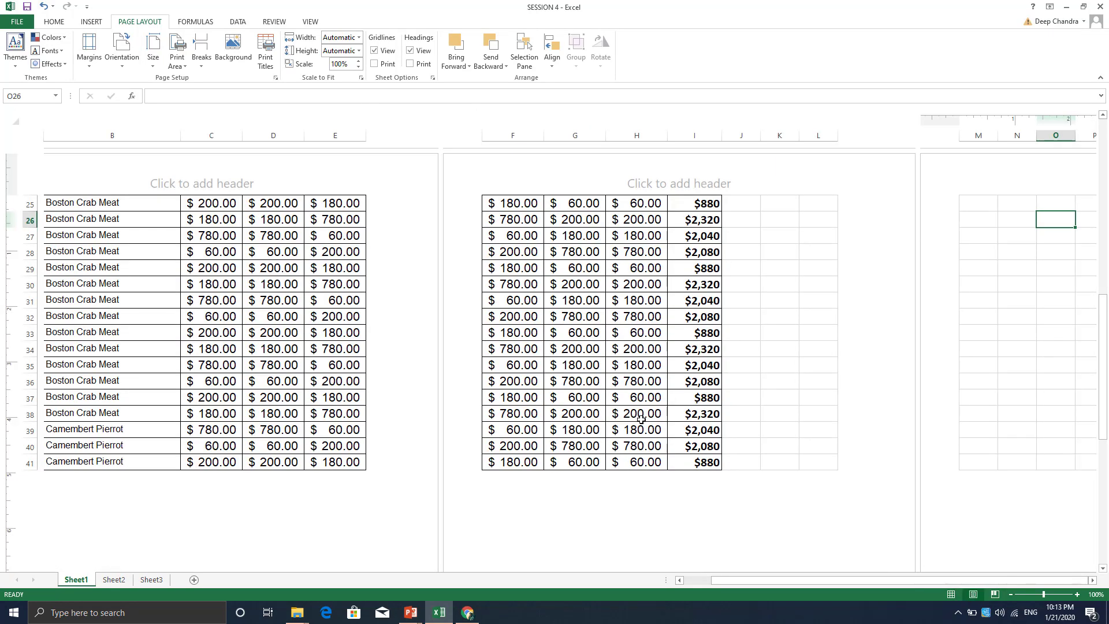
pyautogui.scroll(4, 411, 392)
pyautogui.scroll(4, 413, 395)
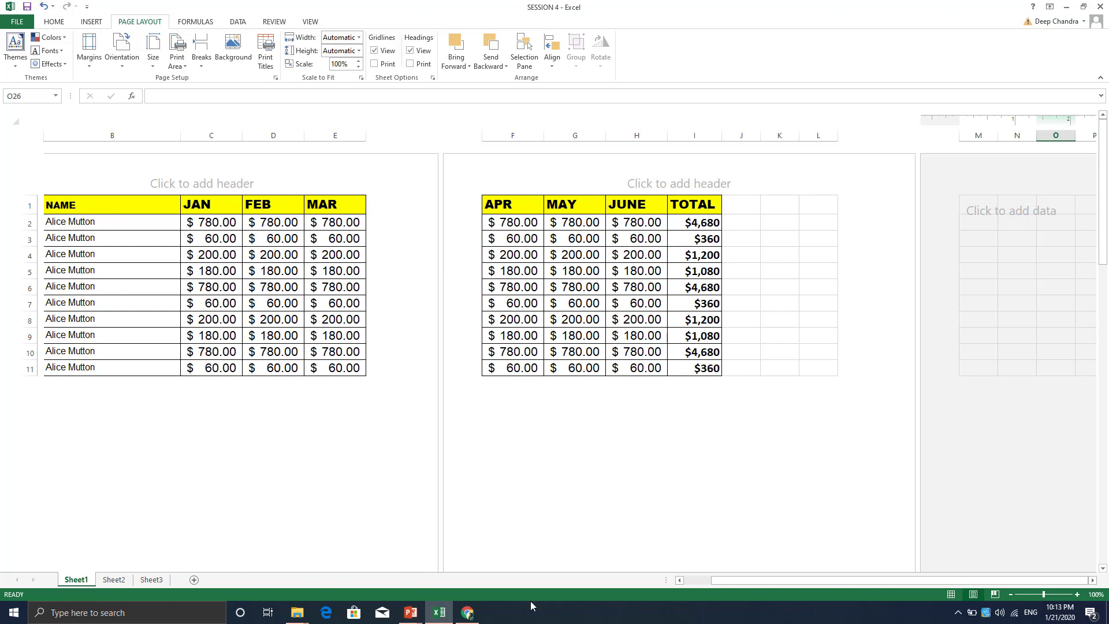
pyautogui.moveTo(758, 589); pyautogui.dragTo(674, 584)
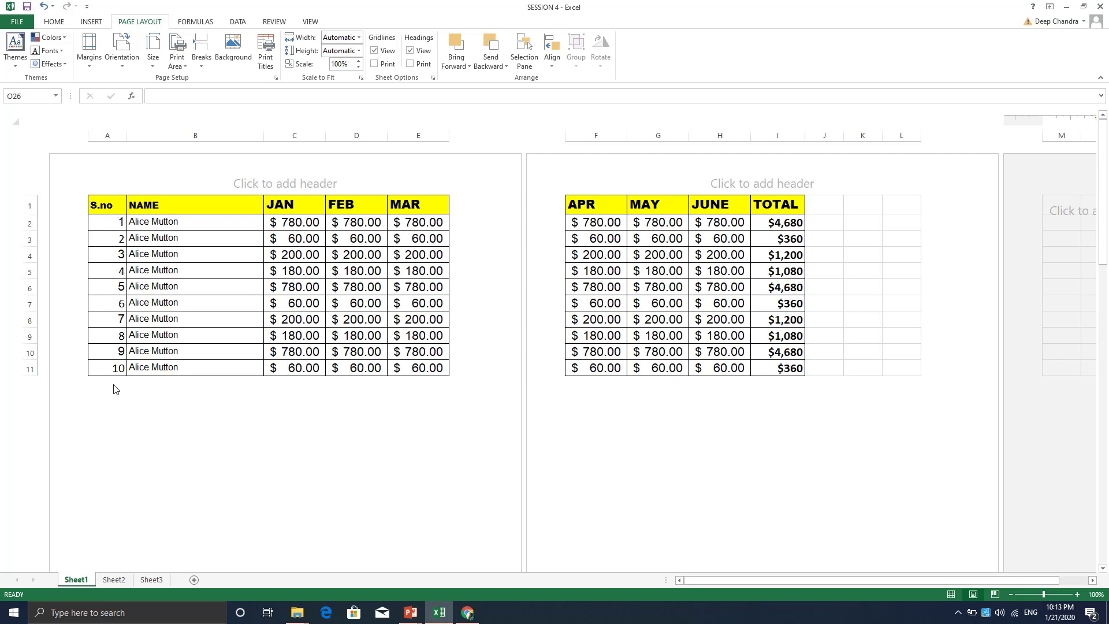
pyautogui.scroll(-3, 117, 489)
pyautogui.scroll(3, 116, 490)
pyautogui.click(16, 21)
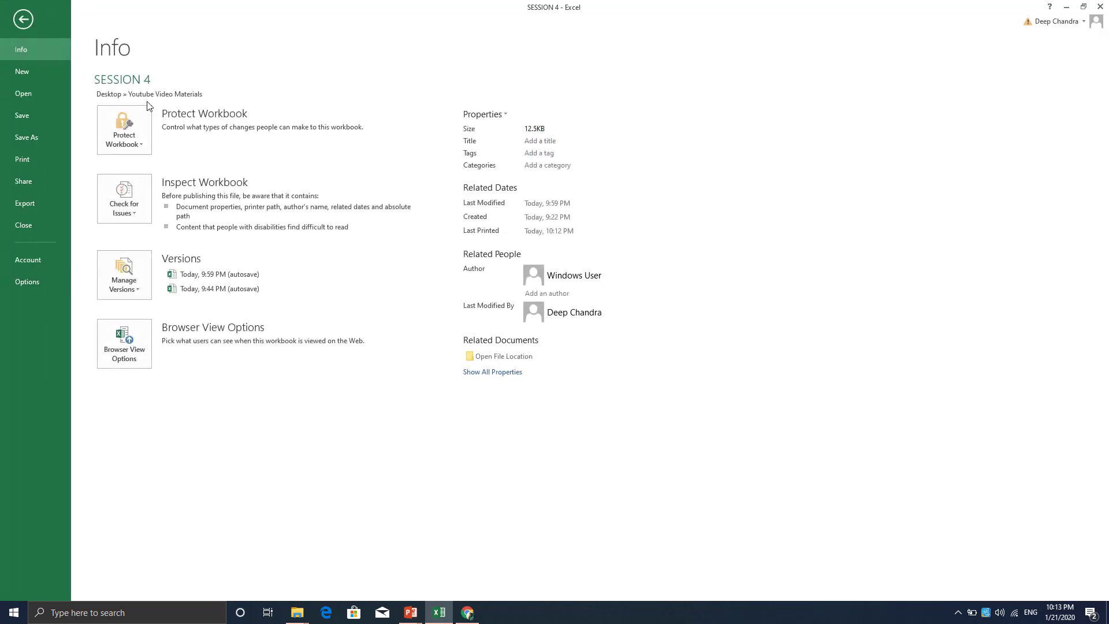
pyautogui.click(23, 19)
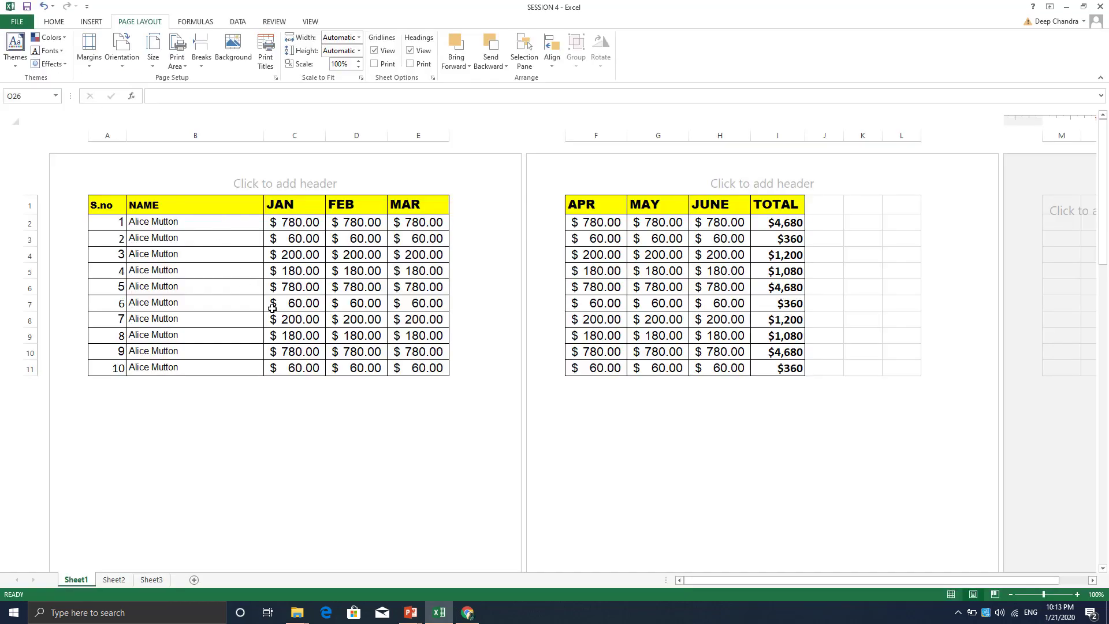
pyautogui.click(951, 594)
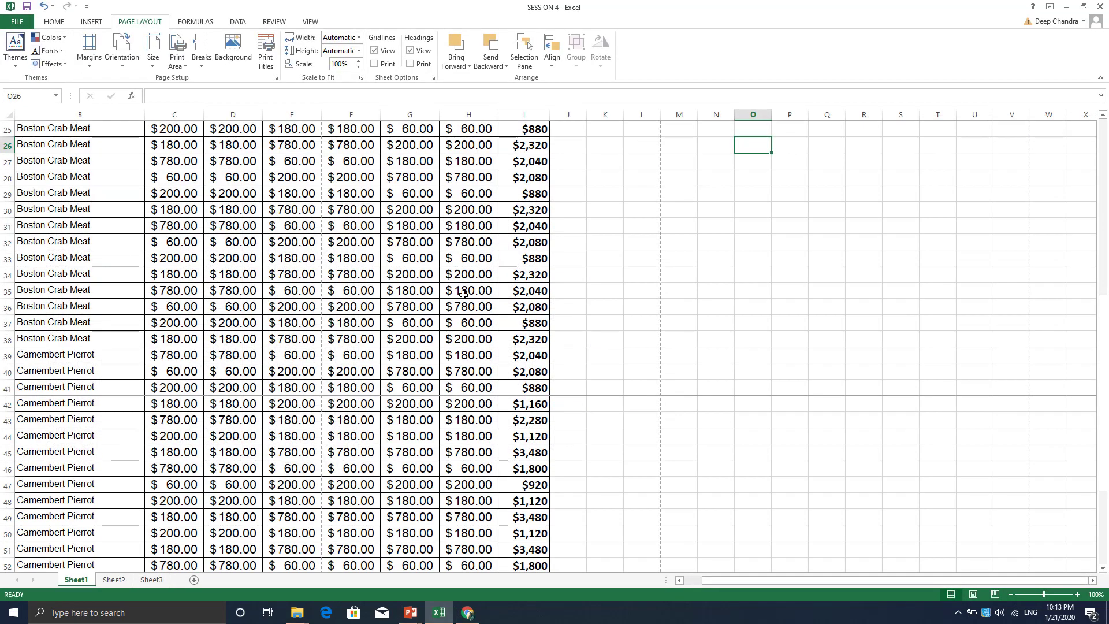
pyautogui.scroll(4, 926, 568)
pyautogui.scroll(3, 926, 568)
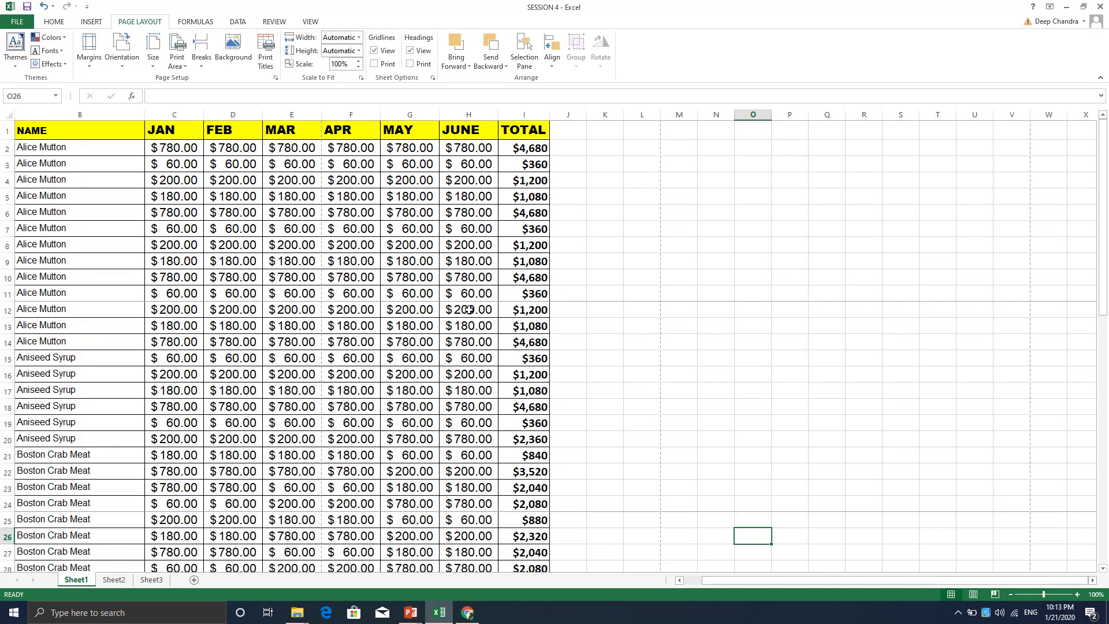
# Step: Switch the sales sheet to Page Layout view and bring up the paper Size list
pyautogui.click(973, 595)
pyautogui.scroll(6, 534, 357)
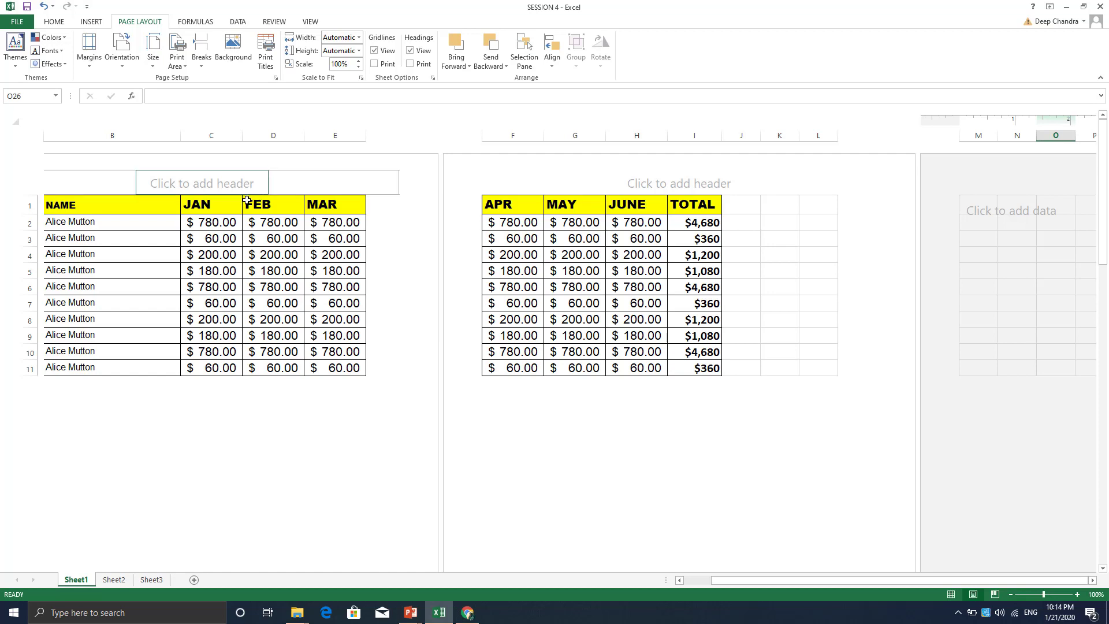
pyautogui.click(153, 57)
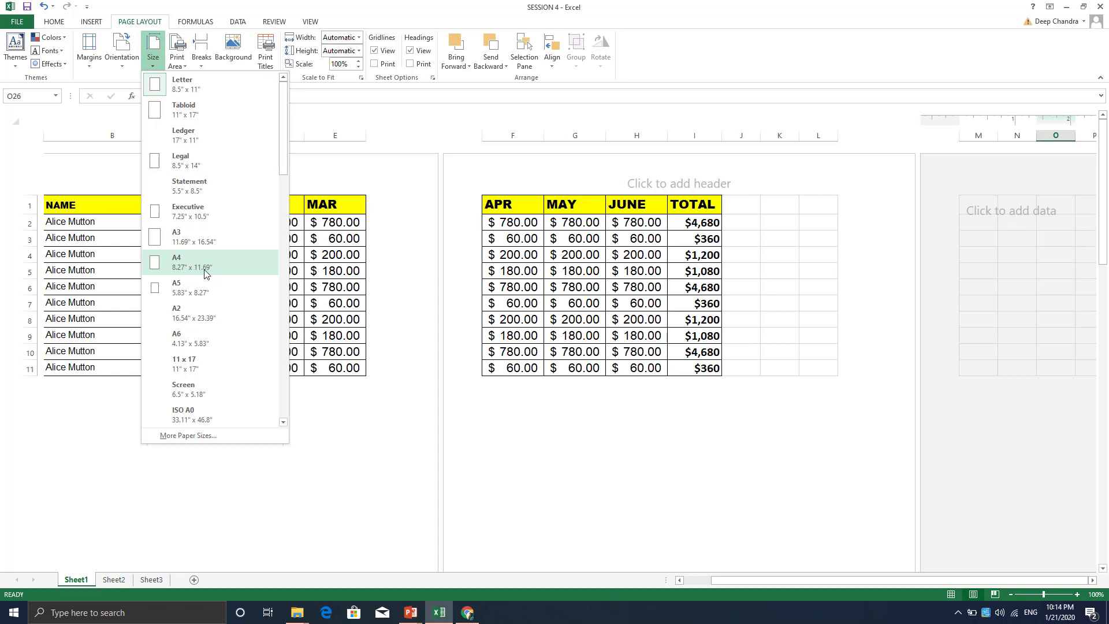
# Step: Set the paper size to A4 and bring up the Orientation choices in Page Layout view
pyautogui.click(182, 270)
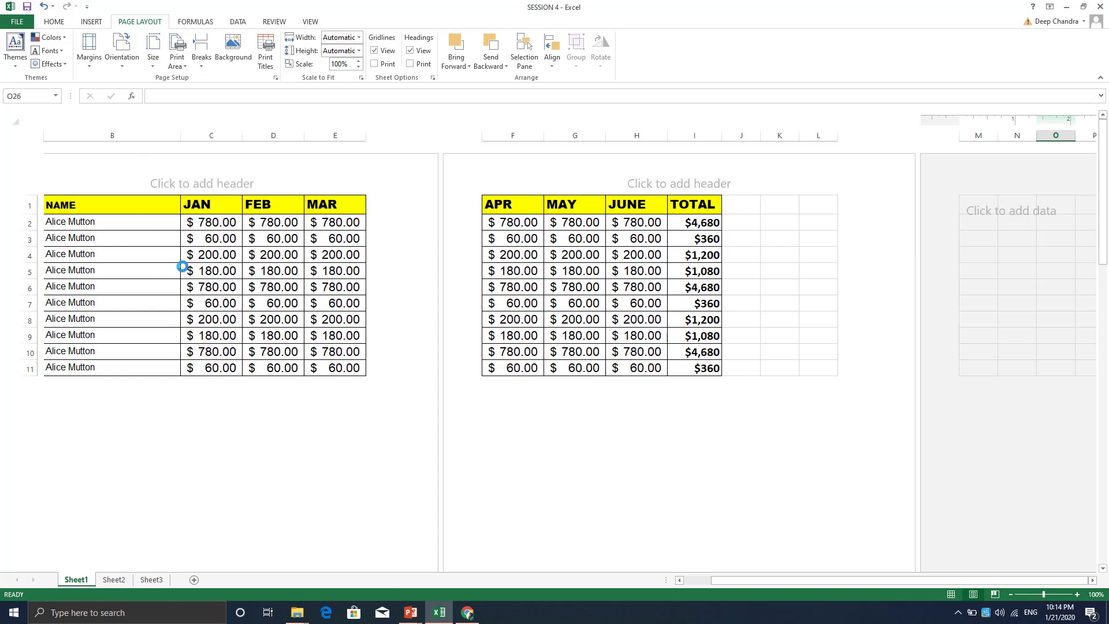
pyautogui.click(134, 65)
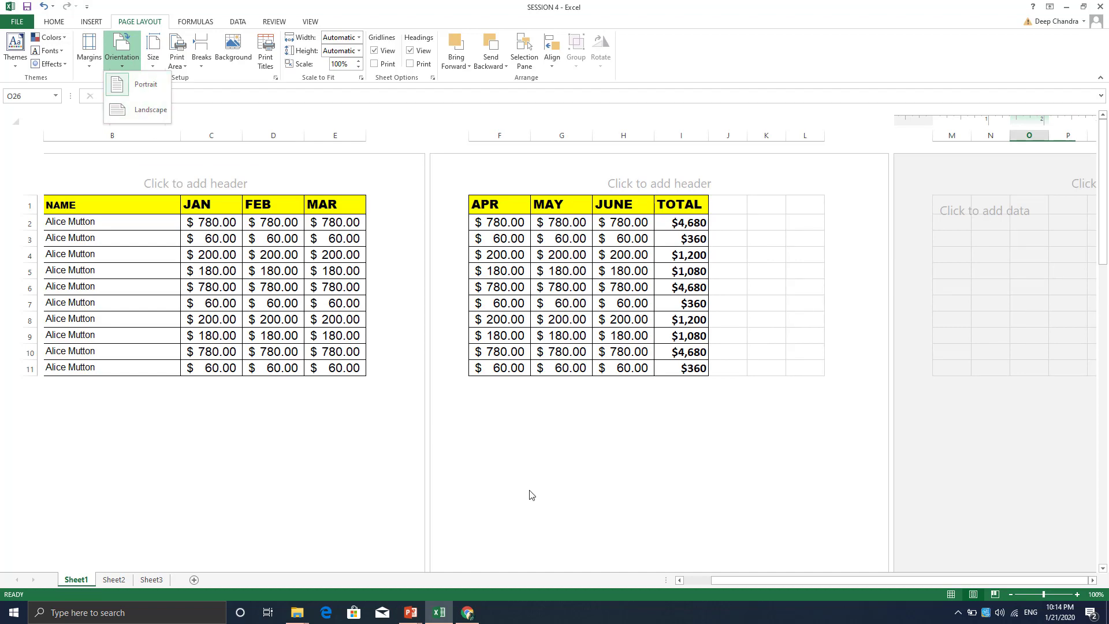
pyautogui.click(951, 593)
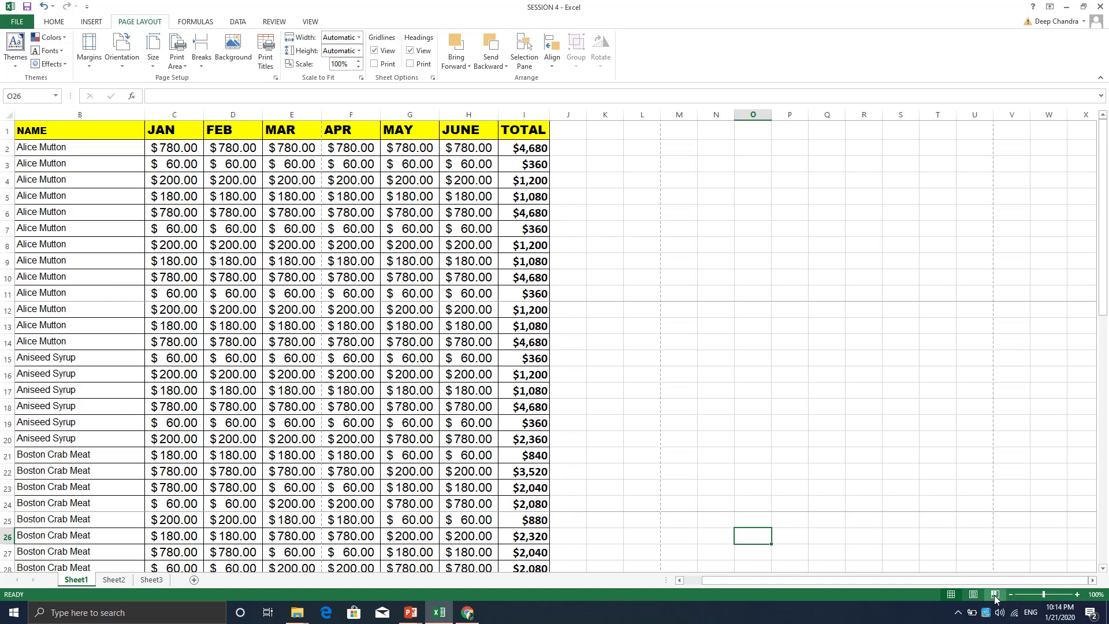
pyautogui.click(973, 594)
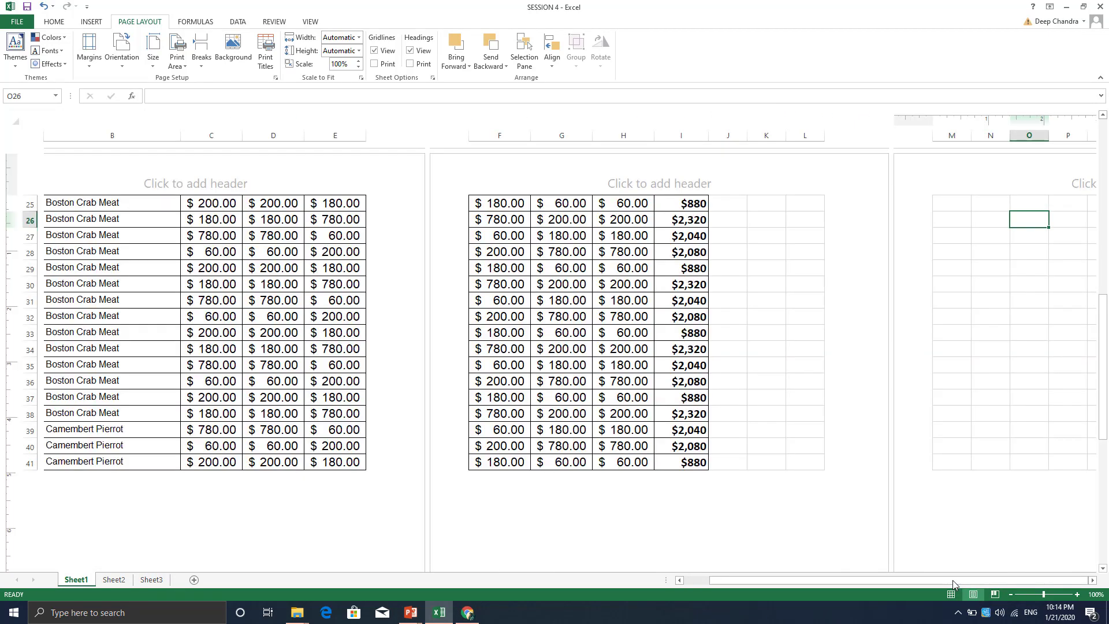
pyautogui.scroll(4, 272, 299)
pyautogui.scroll(4, 271, 299)
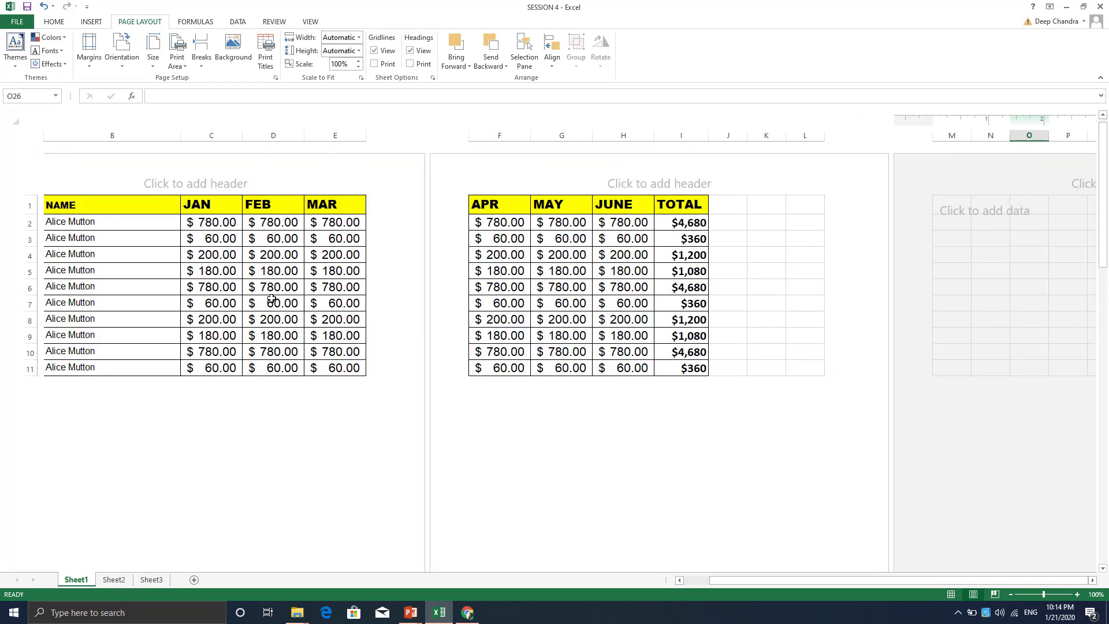
pyautogui.click(114, 62)
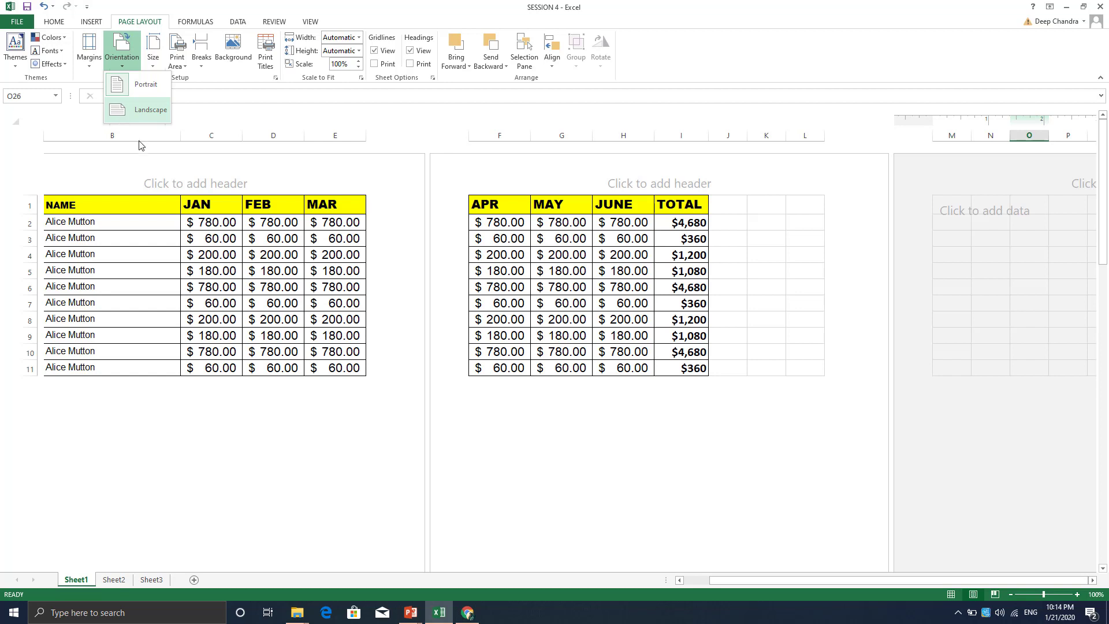
# Step: Switch the printed pages to Landscape orientation
pyautogui.click(142, 113)
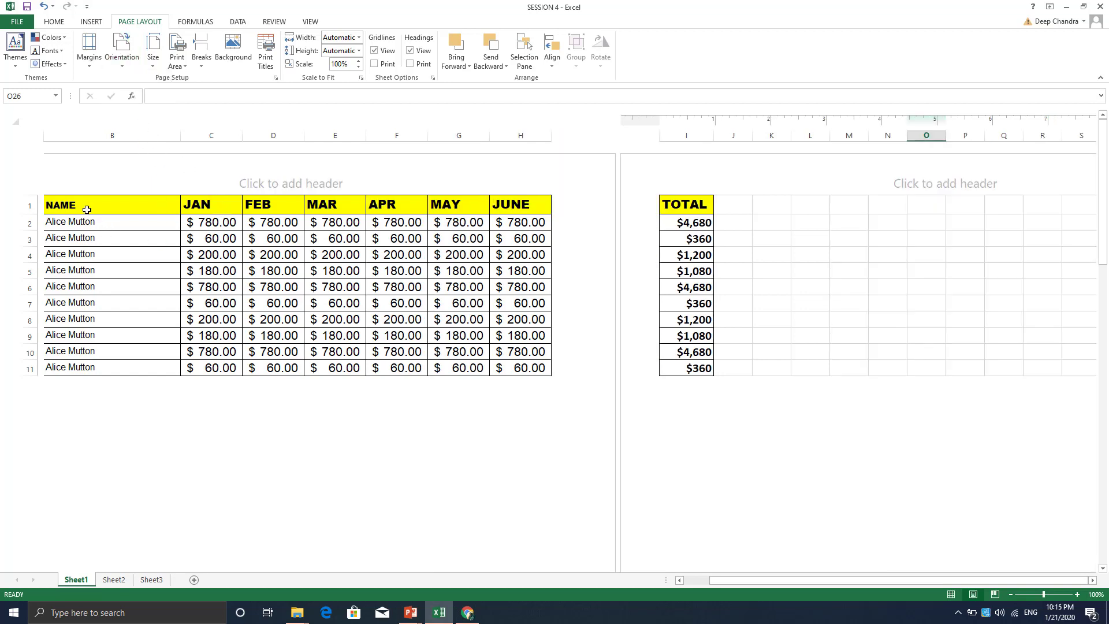
pyautogui.moveTo(792, 579); pyautogui.dragTo(766, 579)
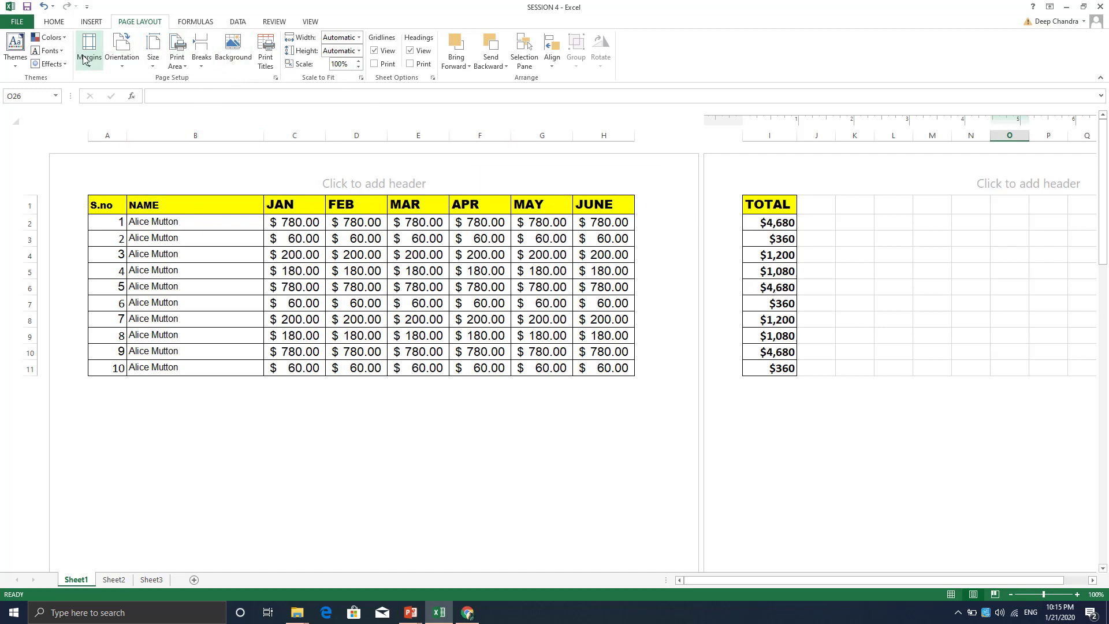
pyautogui.click(86, 58)
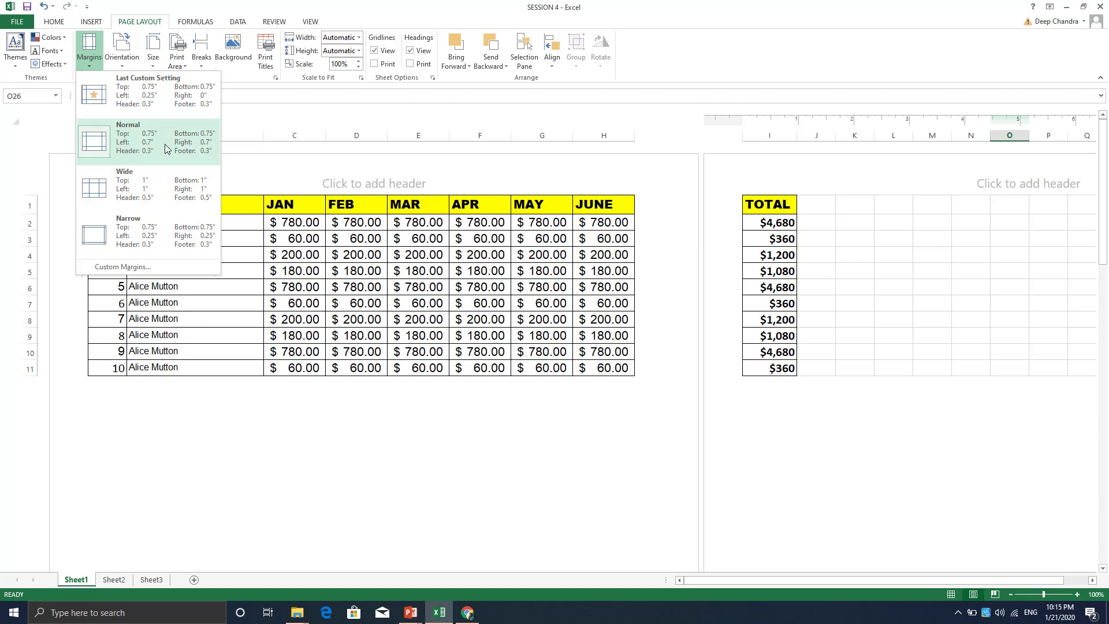
# Step: Apply Narrow margins (0.25 left and right) and confirm the values in Custom Margins
pyautogui.click(149, 233)
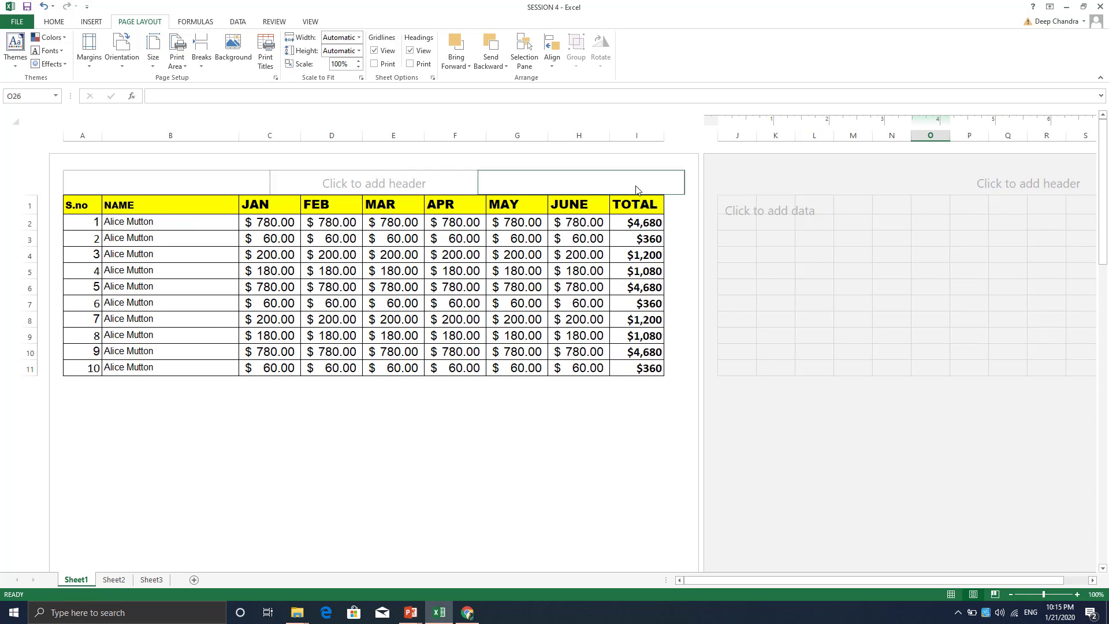
pyautogui.click(97, 67)
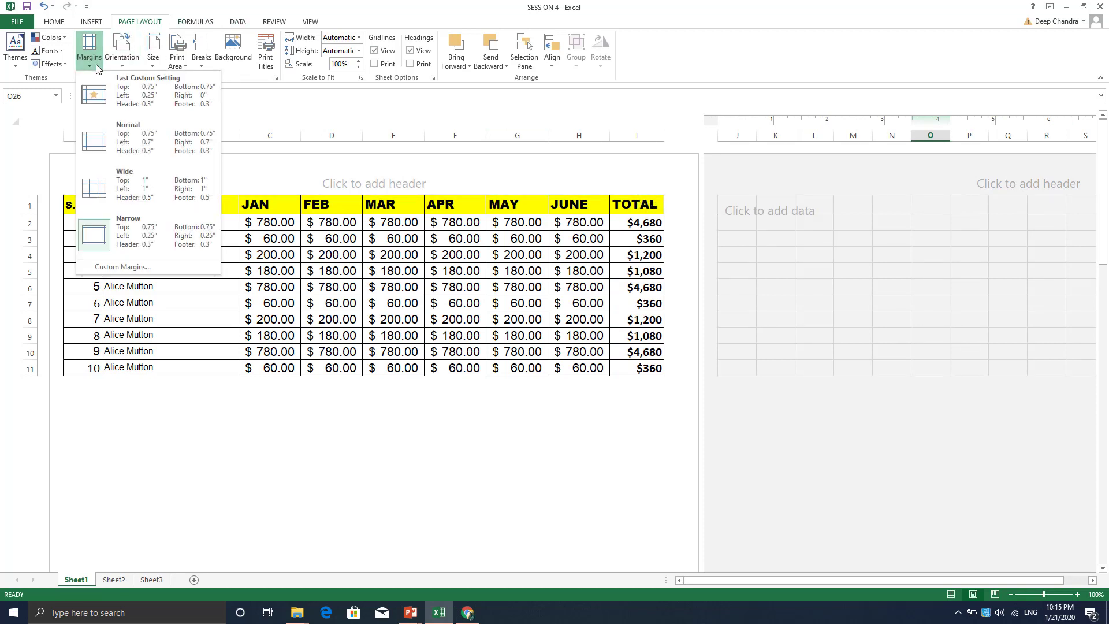
pyautogui.click(138, 272)
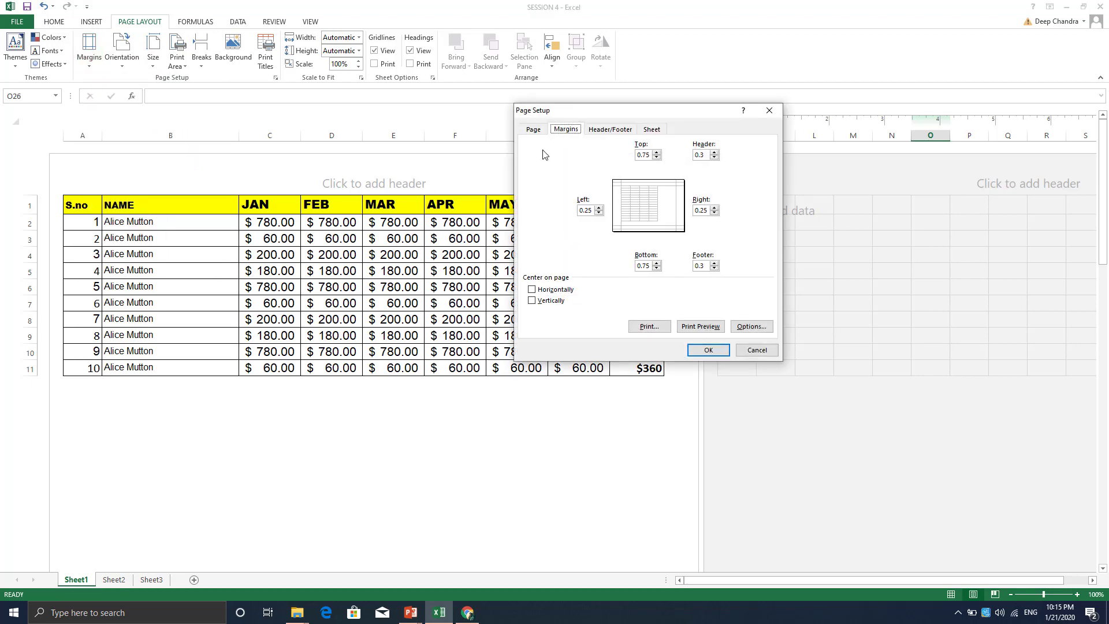
pyautogui.click(769, 110)
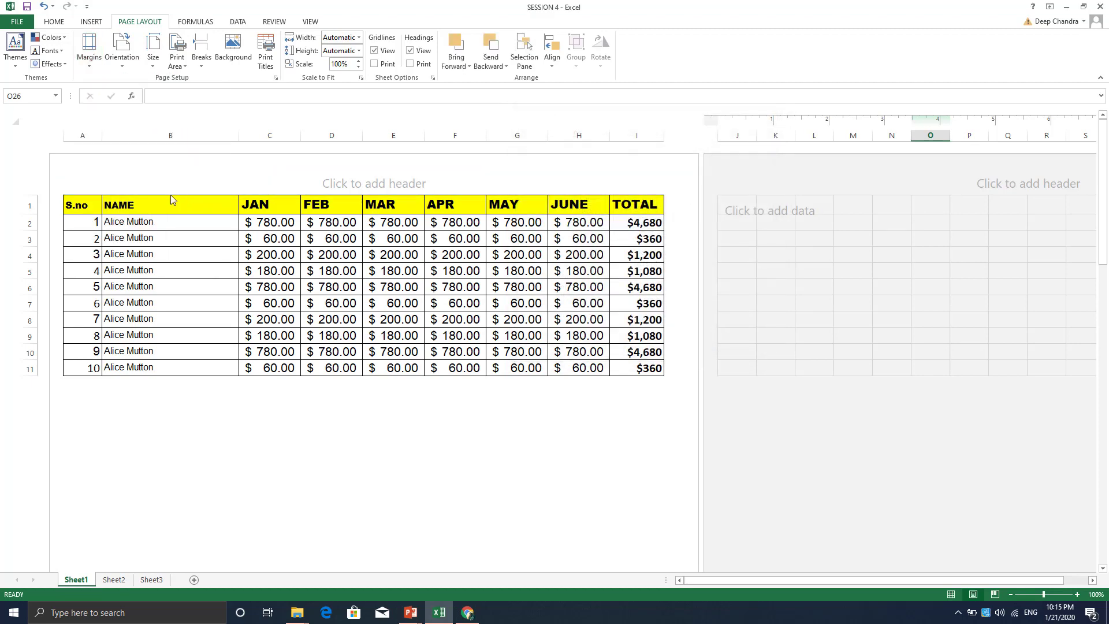
pyautogui.scroll(-3, 171, 202)
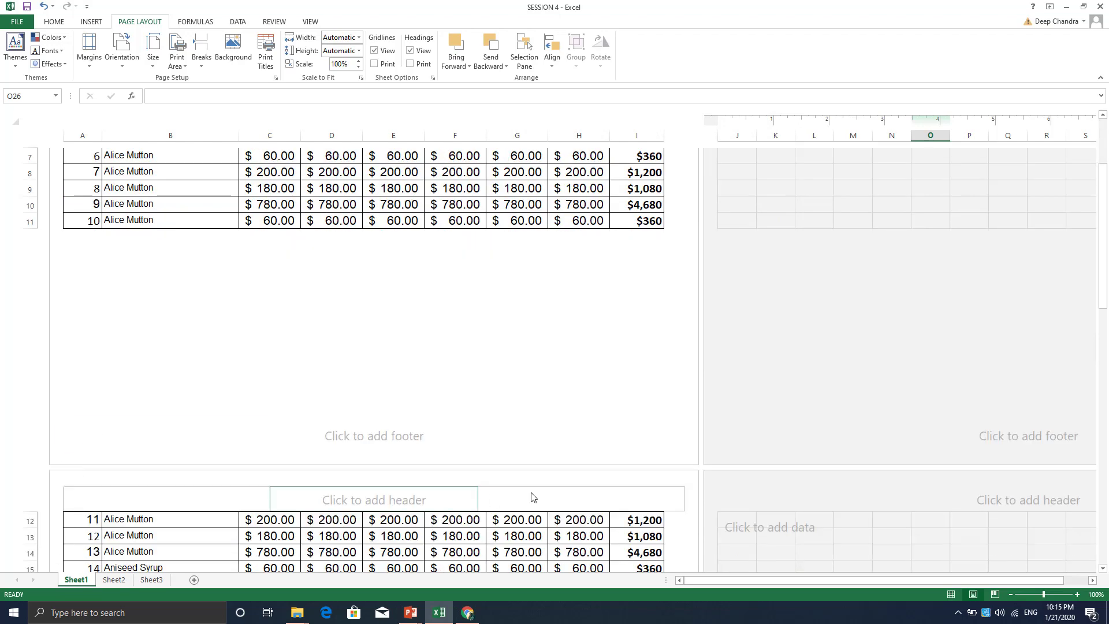
pyautogui.scroll(3, 696, 231)
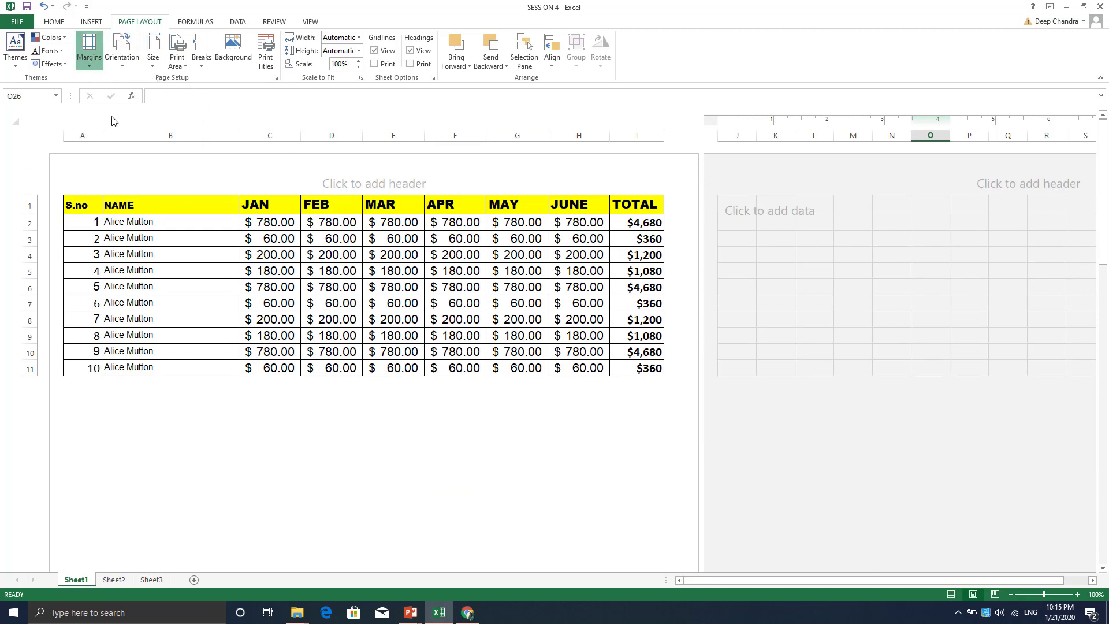
pyautogui.click(89, 49)
pyautogui.click(125, 267)
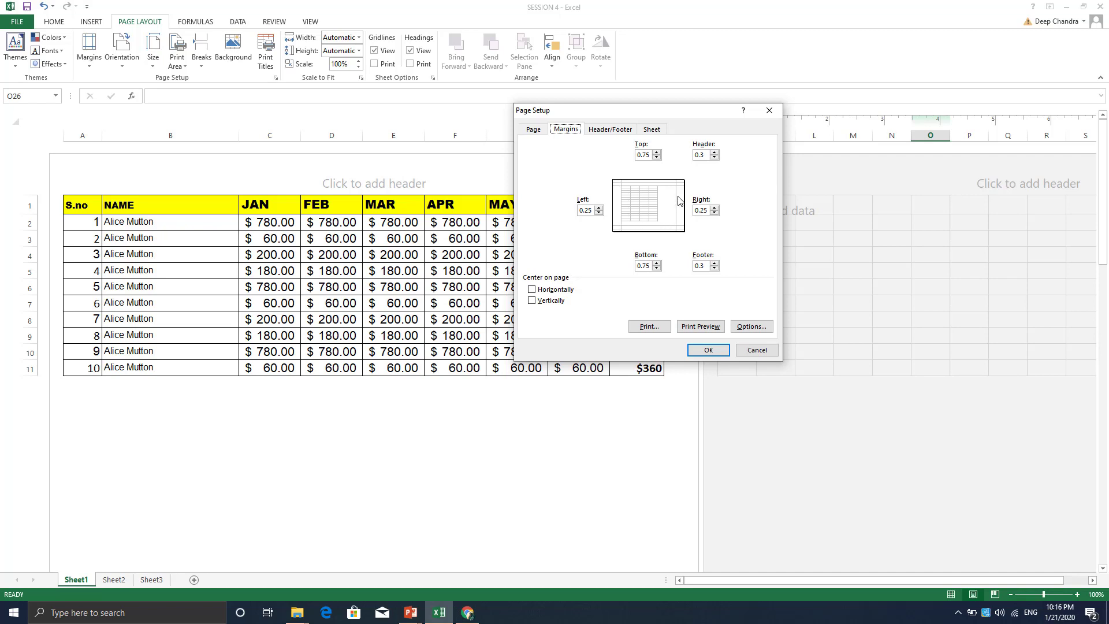
pyautogui.click(709, 349)
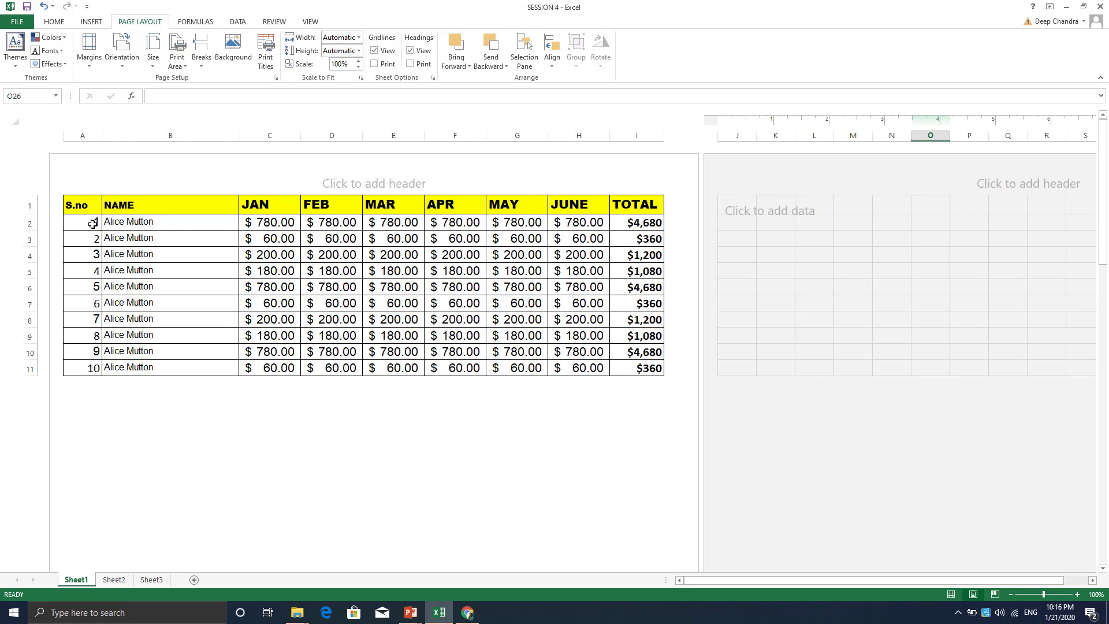
# Step: Put page 1's centre header into editing with the Header & Footer Design tools showing
pyautogui.scroll(-2, 91, 548)
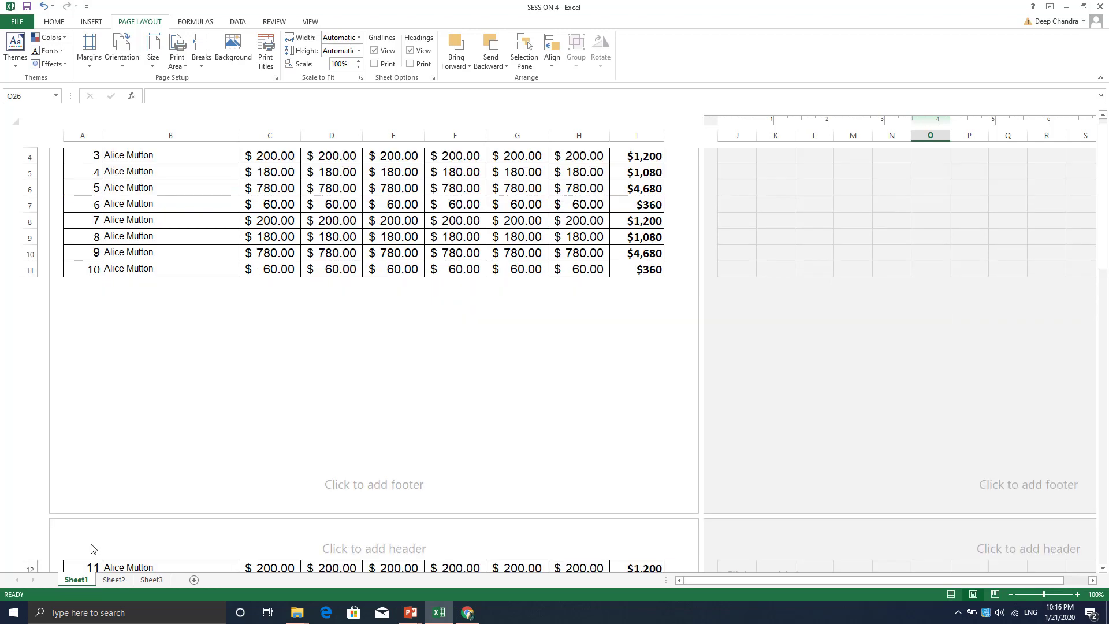
pyautogui.scroll(-1, 91, 548)
pyautogui.scroll(3, 191, 403)
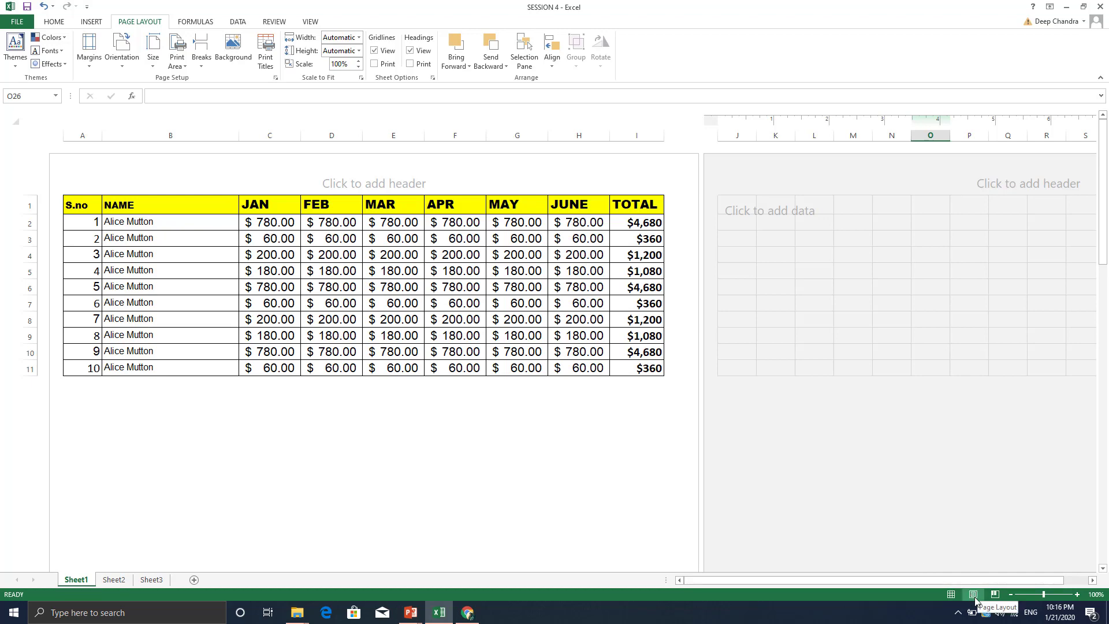
pyautogui.scroll(-5, 421, 384)
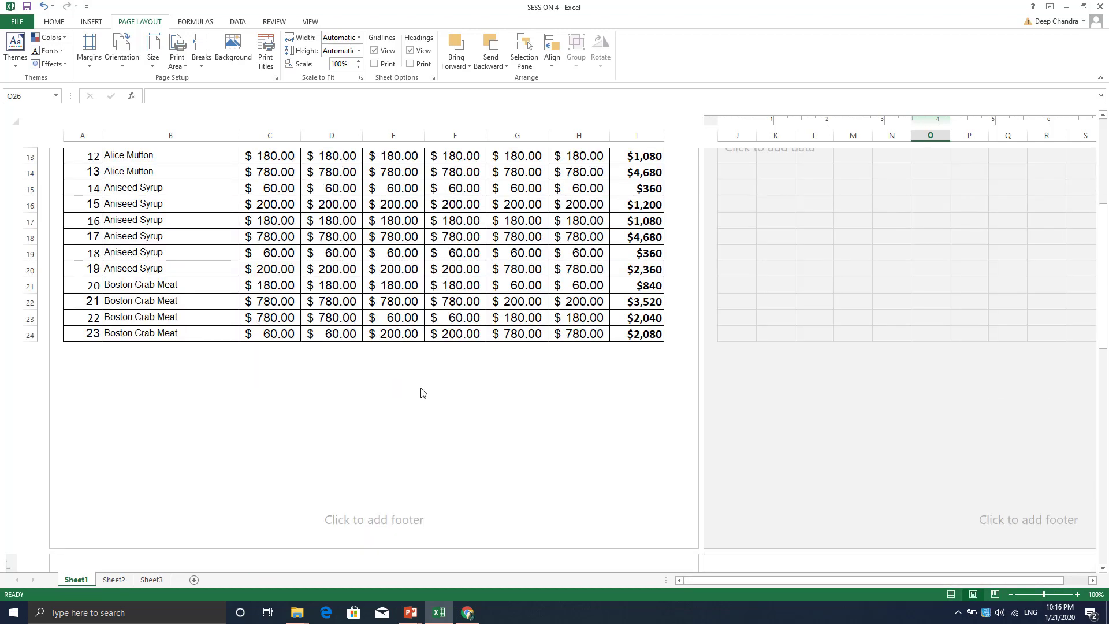
pyautogui.scroll(5, 424, 375)
pyautogui.click(376, 185)
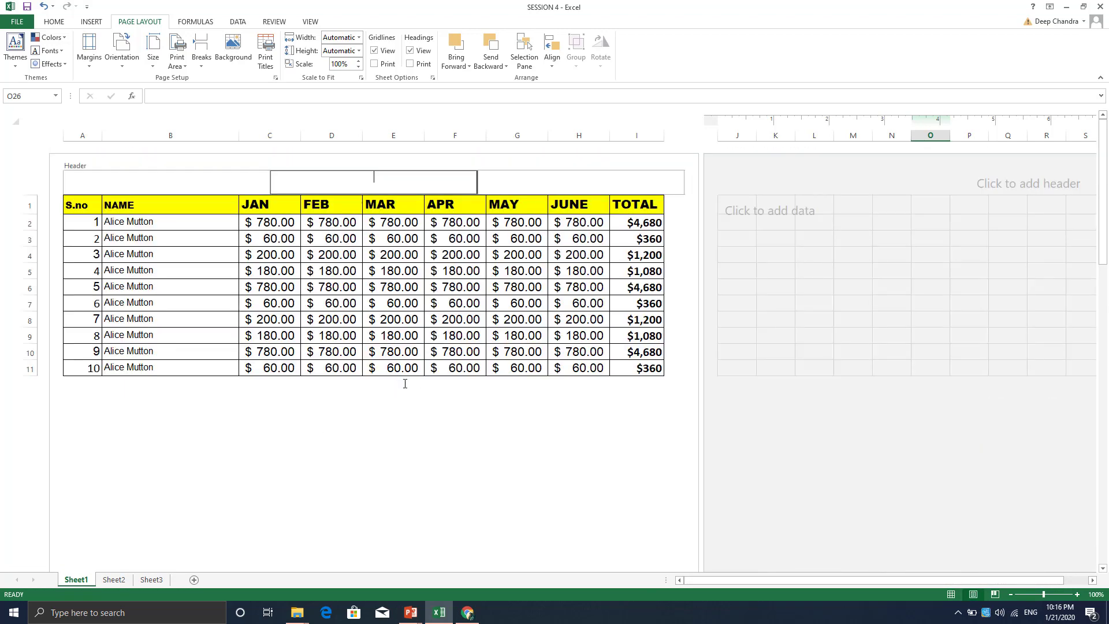
pyautogui.click(411, 456)
pyautogui.scroll(-3, 411, 456)
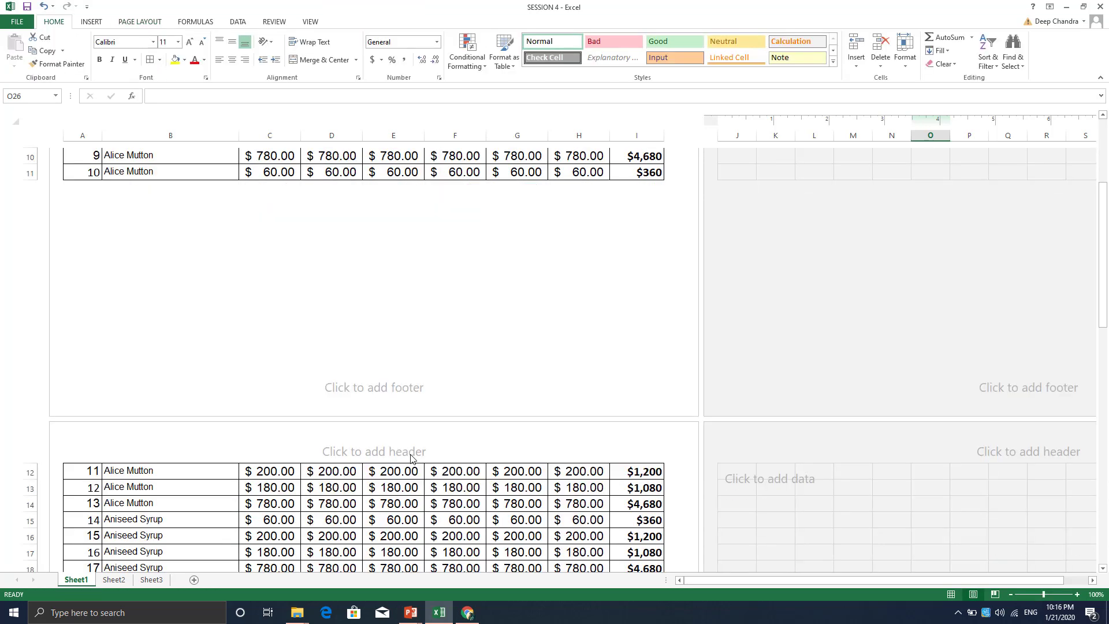
pyautogui.click(417, 381)
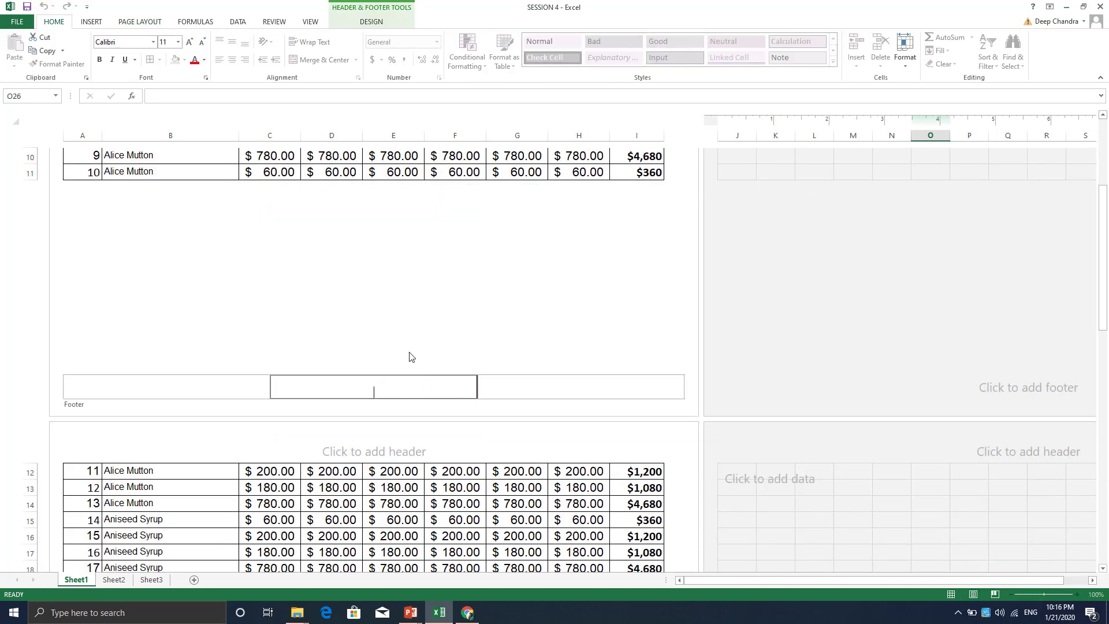
pyautogui.scroll(2, 410, 358)
pyautogui.scroll(3, 409, 361)
pyautogui.click(381, 179)
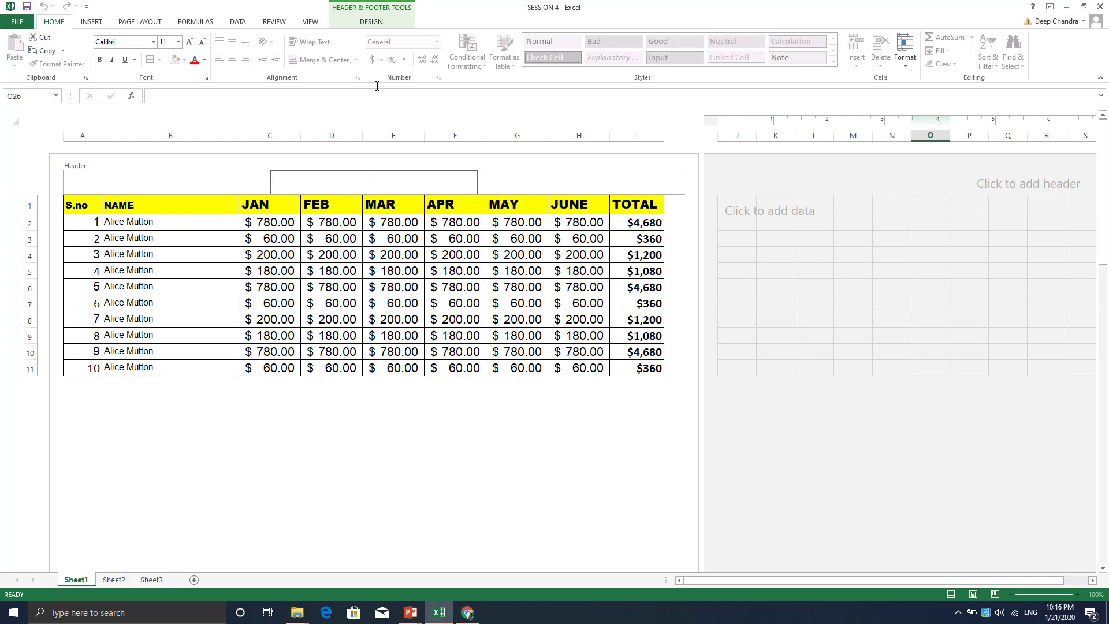
pyautogui.click(371, 22)
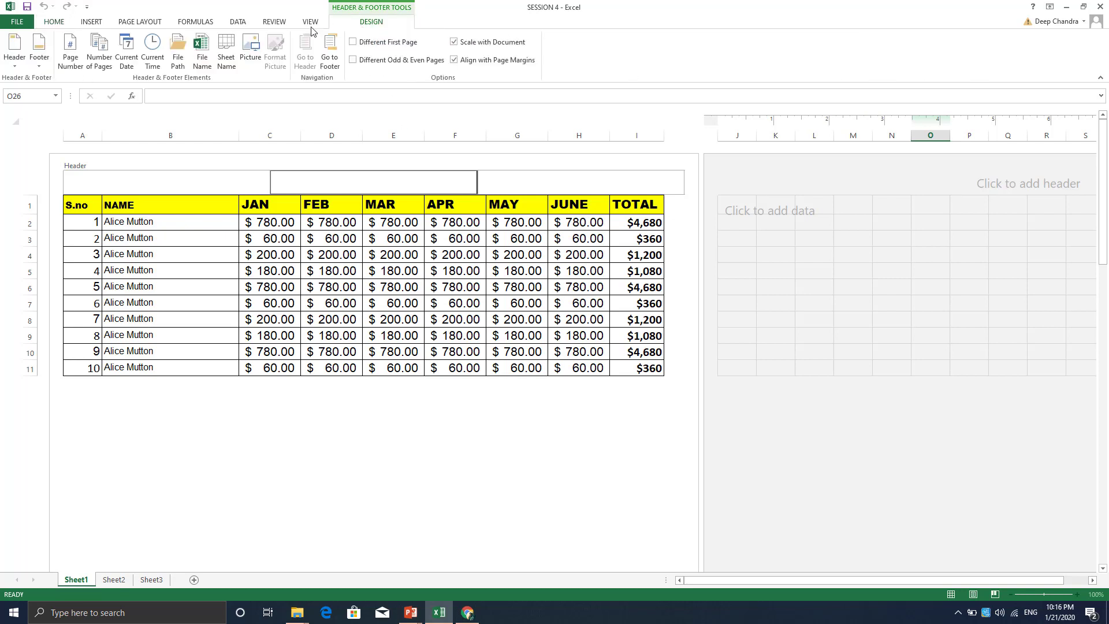
# Step: Insert the Page Number code in the centre header, deleting the added date and file name codes
pyautogui.click(13, 64)
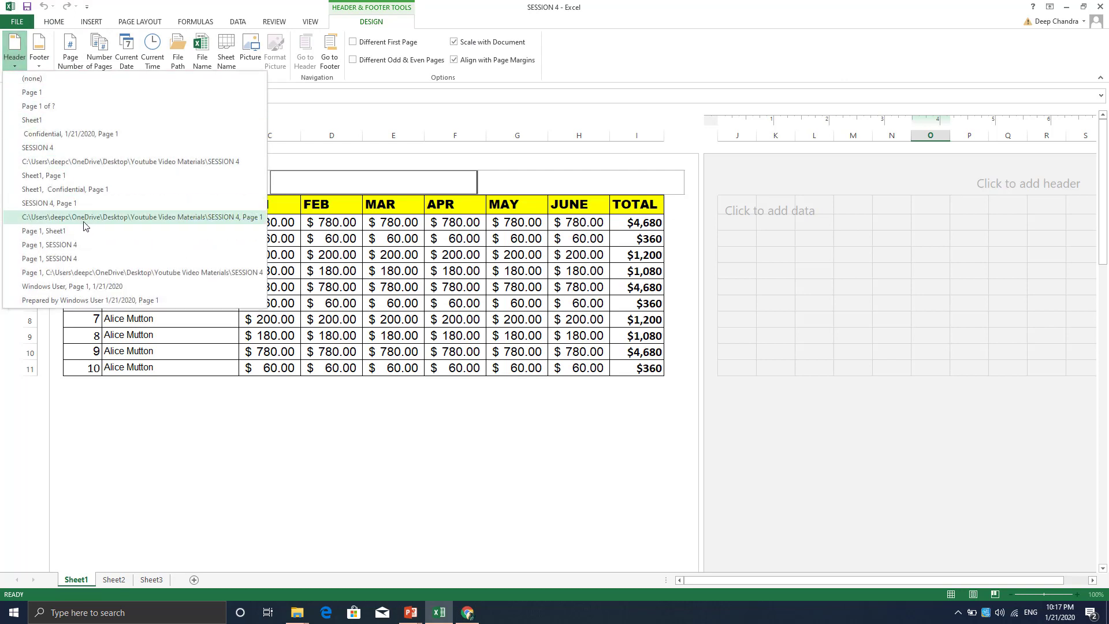
pyautogui.click(345, 115)
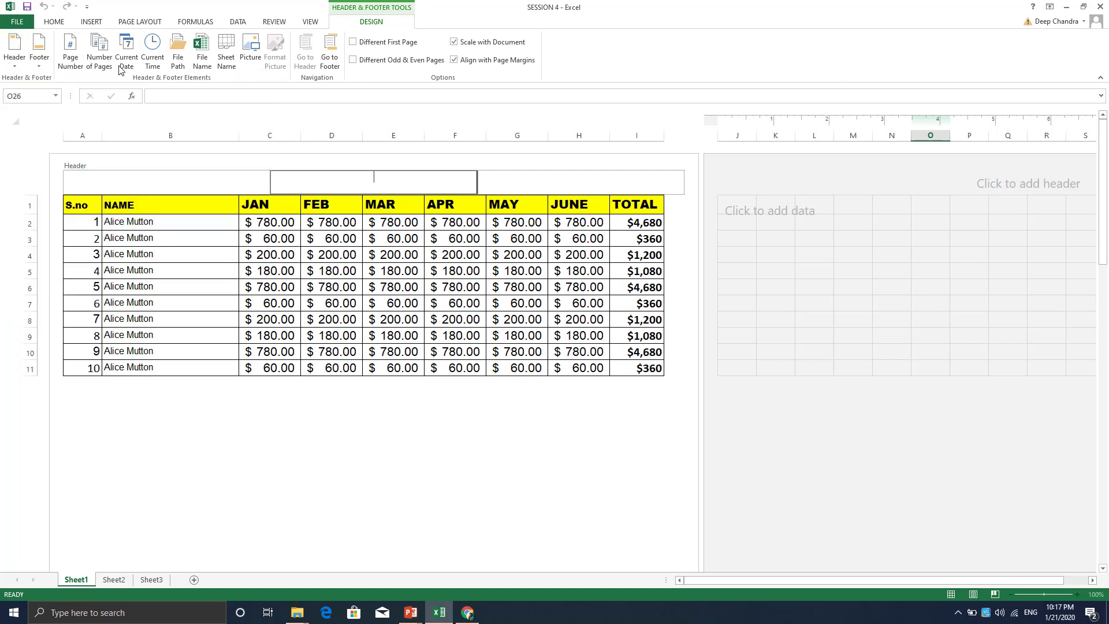
pyautogui.click(65, 70)
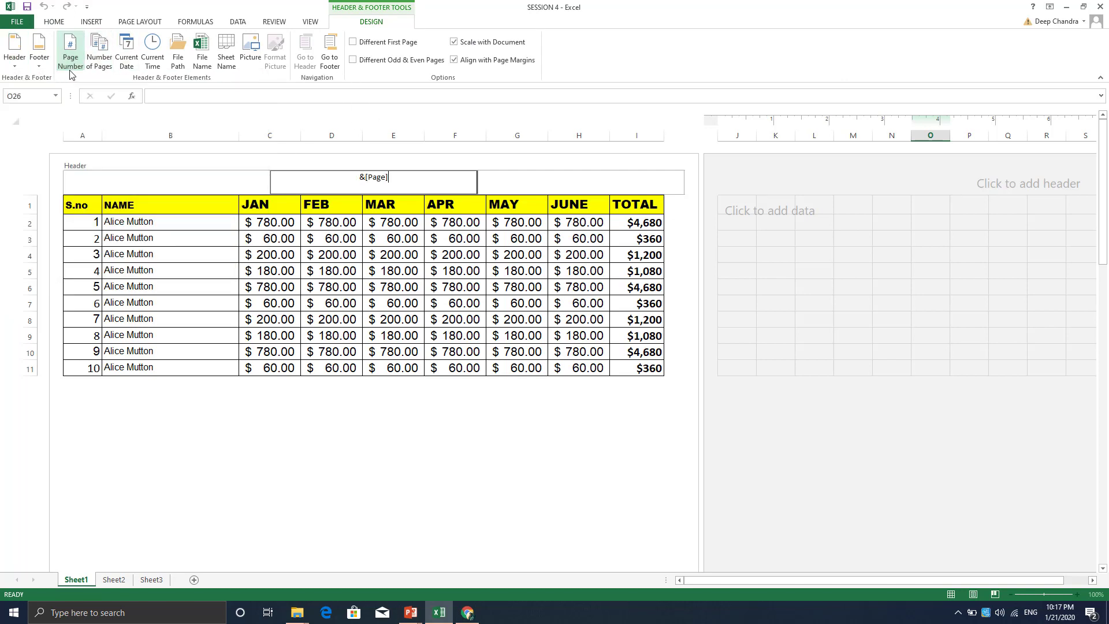
pyautogui.click(127, 69)
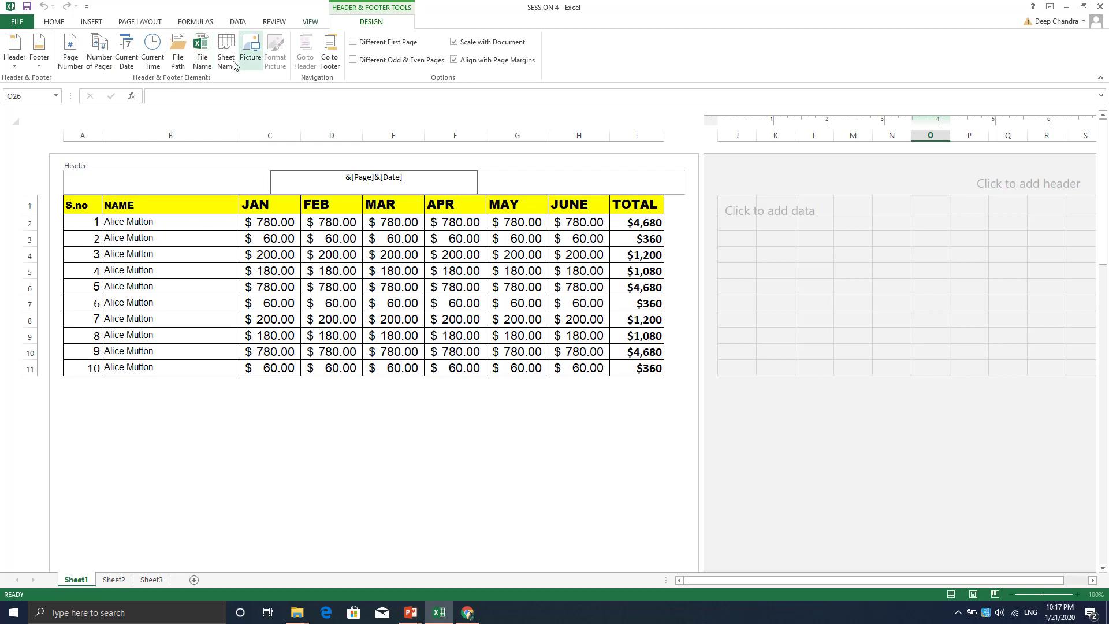
pyautogui.click(205, 68)
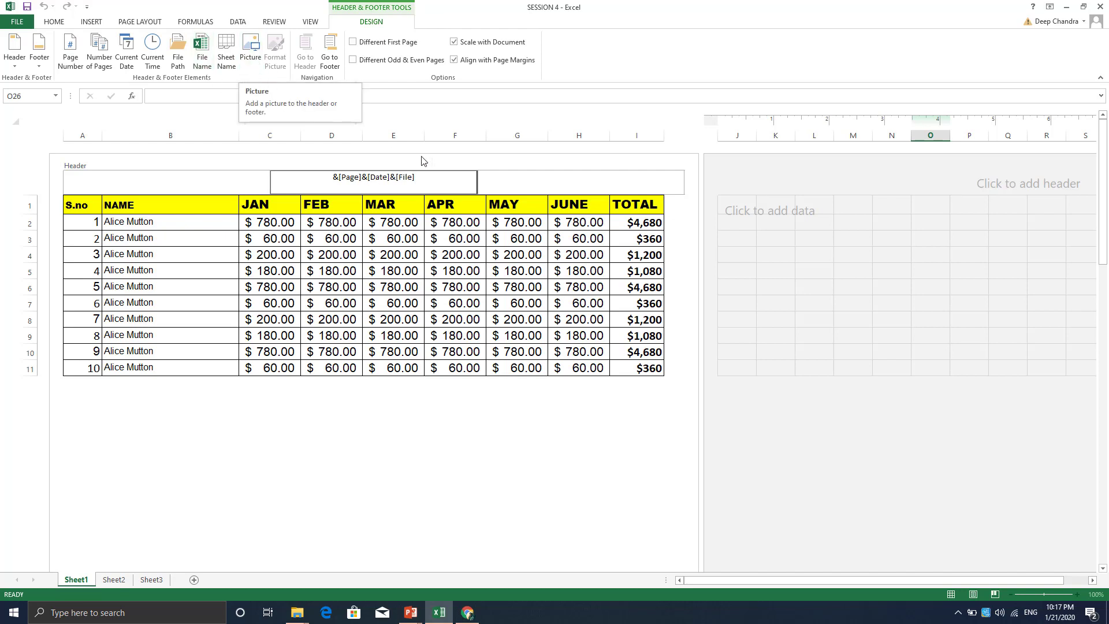
pyautogui.click(315, 473)
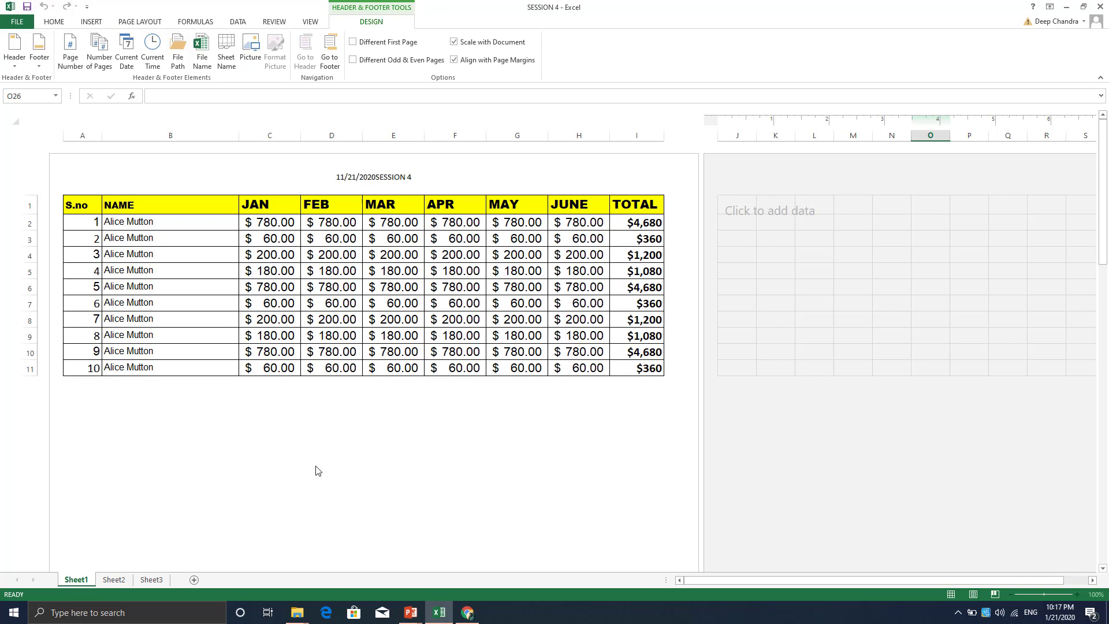
pyautogui.click(381, 183)
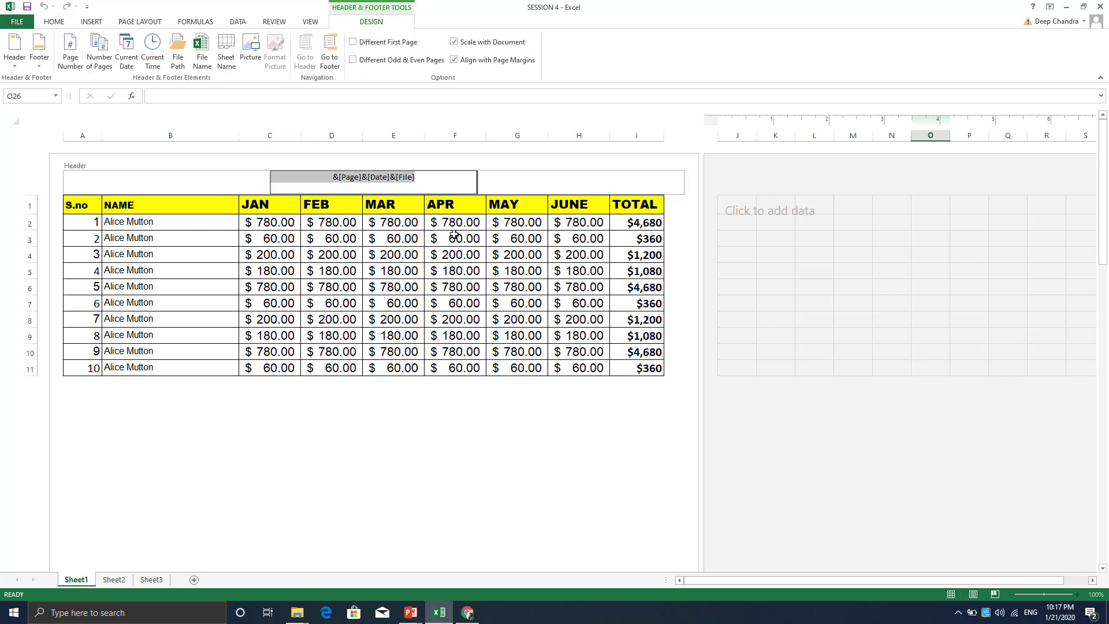
pyautogui.press('BackSpace')
pyautogui.press('BackSpace')
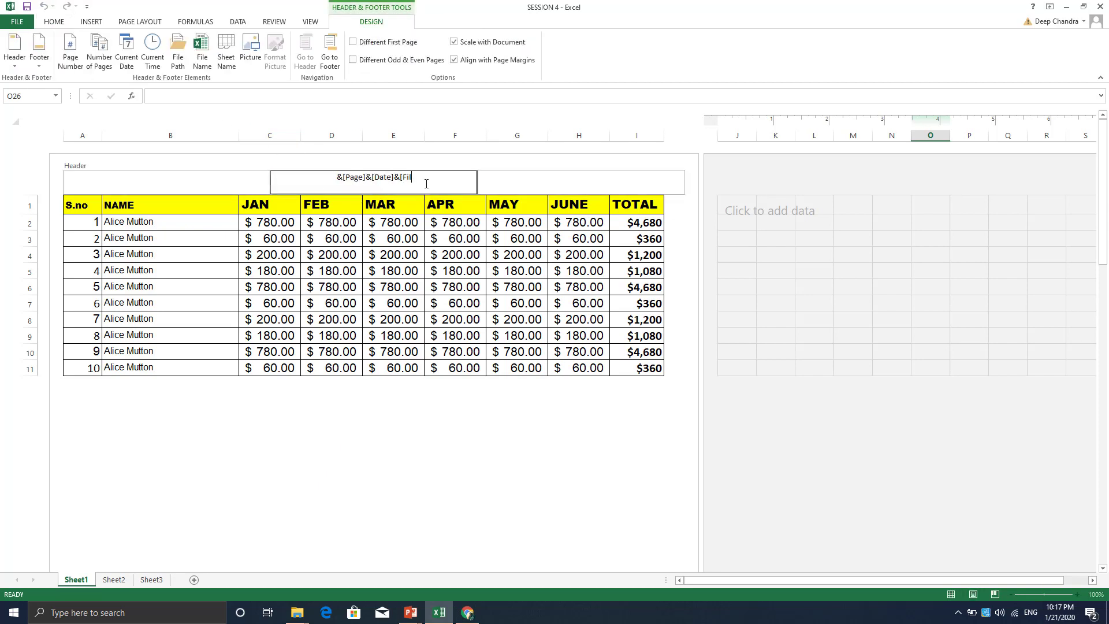
pyautogui.press('BackSpace')
pyautogui.press('BackSpace')
pyautogui.press('BackSpace')
pyautogui.press('BackSpace')
pyautogui.press('BackSpace')
pyautogui.press('BackSpace')
pyautogui.press('BackSpace')
pyautogui.press('BackSpace')
pyautogui.press('BackSpace')
pyautogui.press('BackSpace')
pyautogui.press('BackSpace')
pyautogui.press('BackSpace')
pyautogui.click(317, 482)
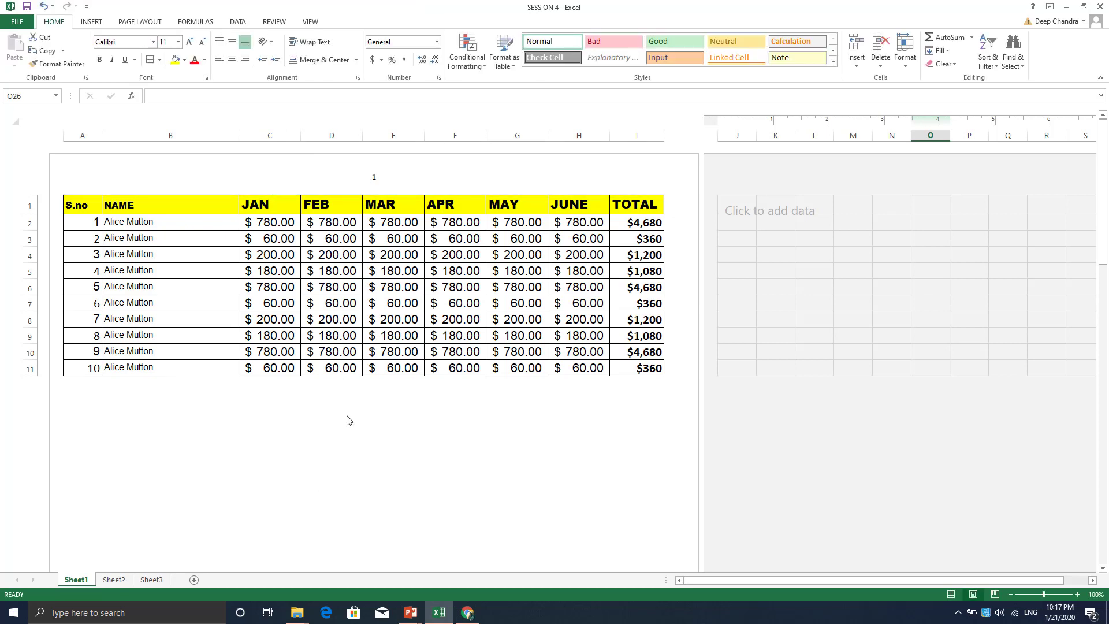
pyautogui.click(17, 22)
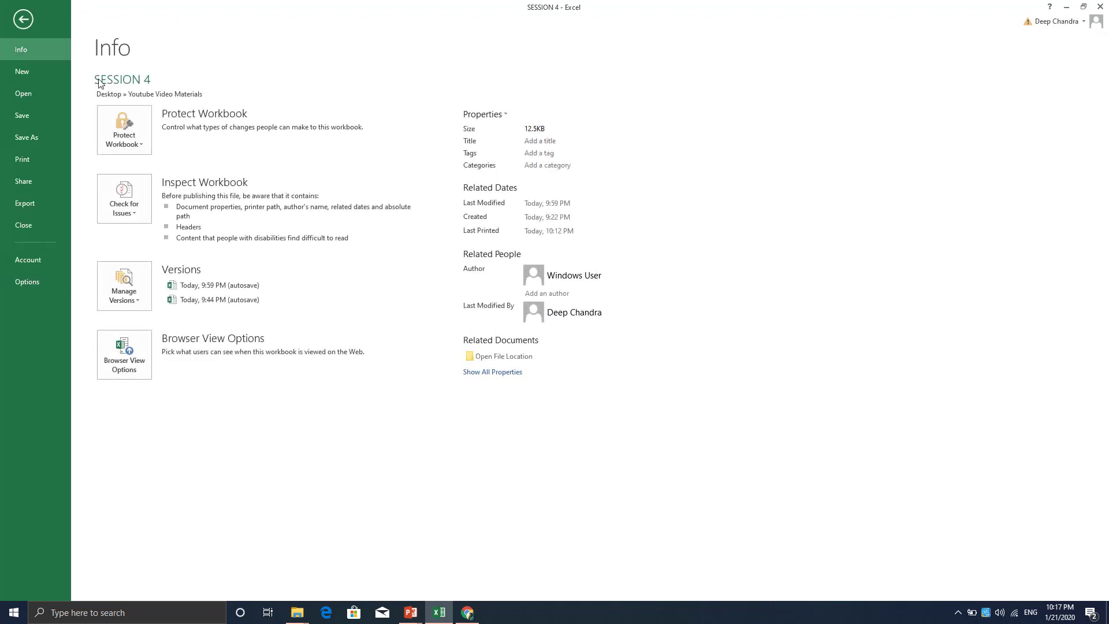
pyautogui.click(42, 161)
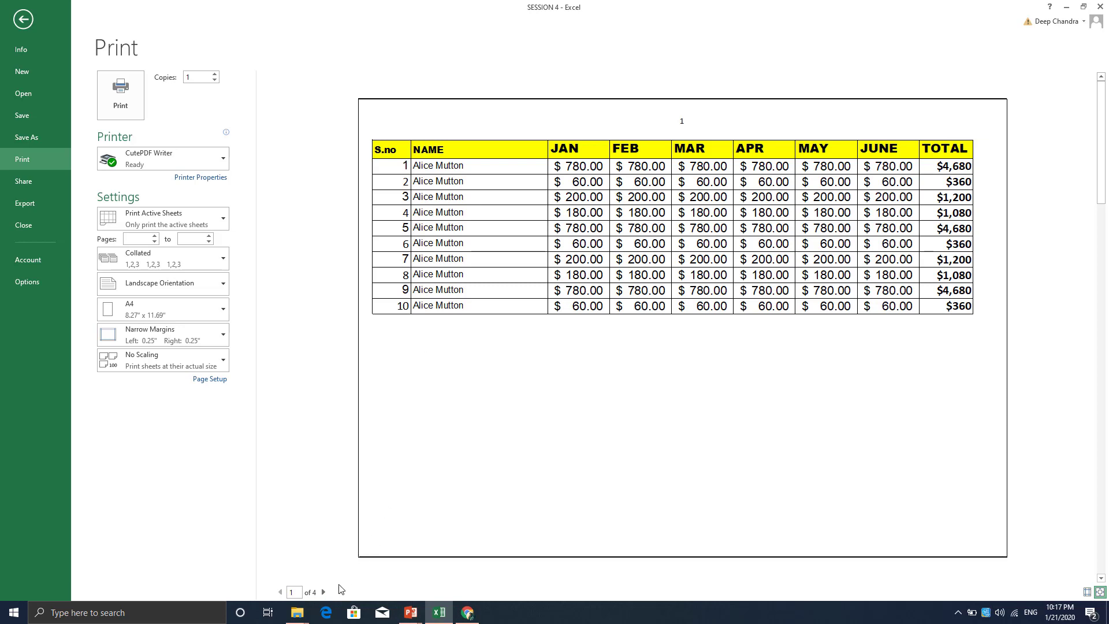
pyautogui.click(323, 592)
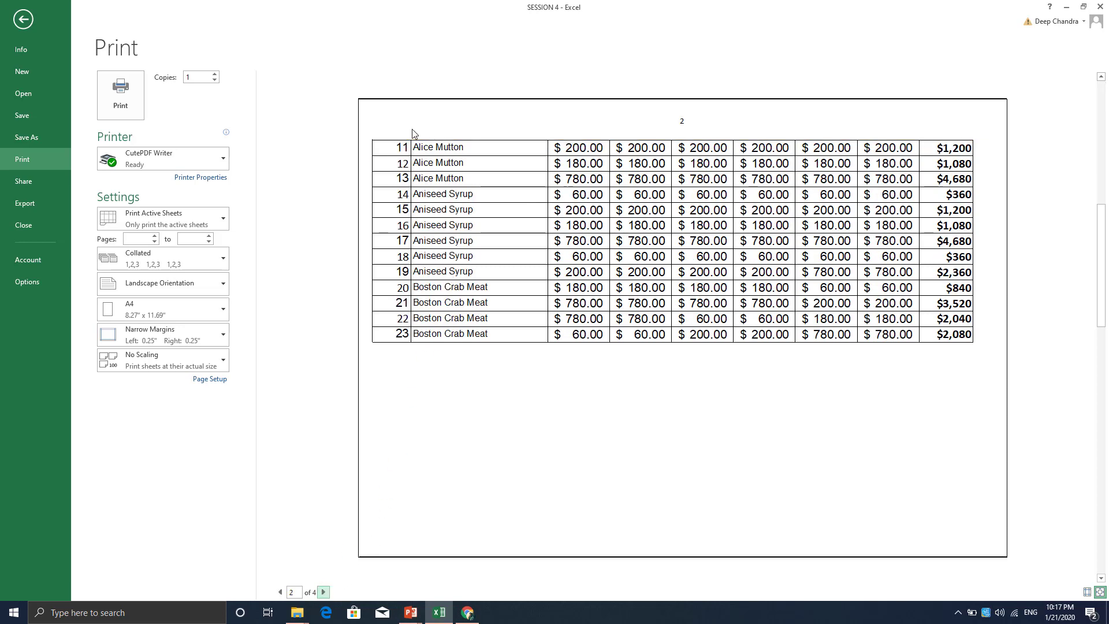
pyautogui.click(280, 592)
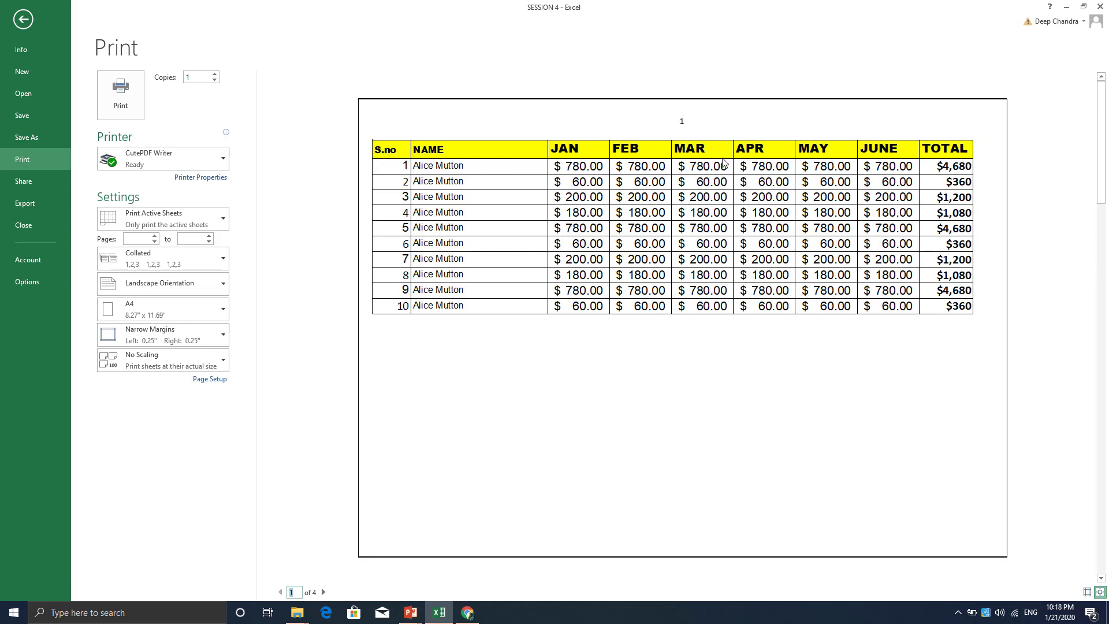
pyautogui.click(323, 592)
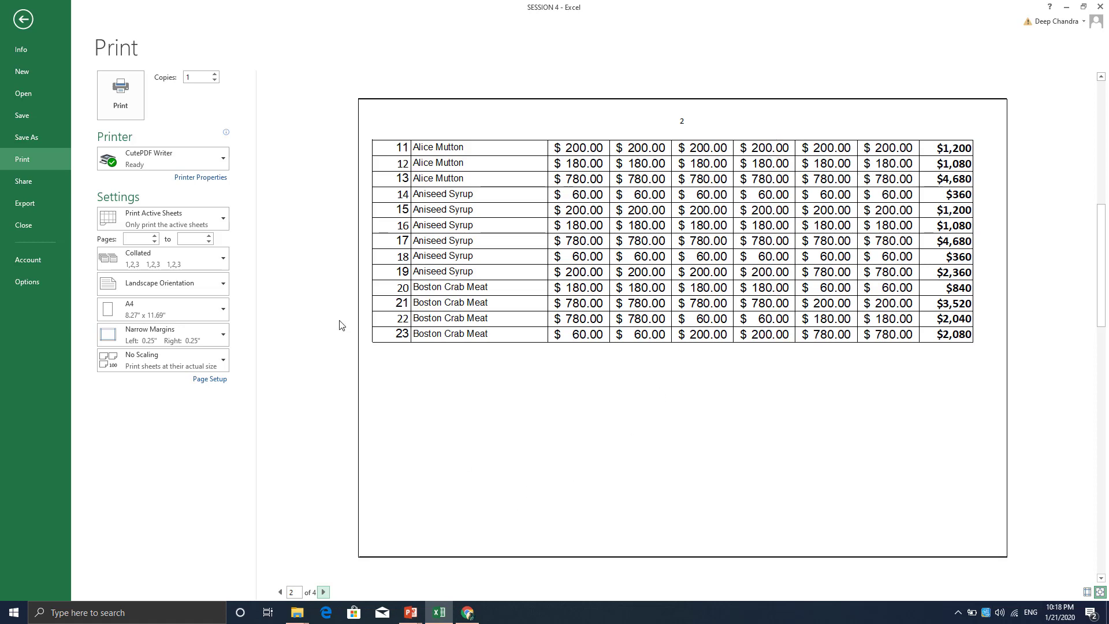
pyautogui.click(28, 21)
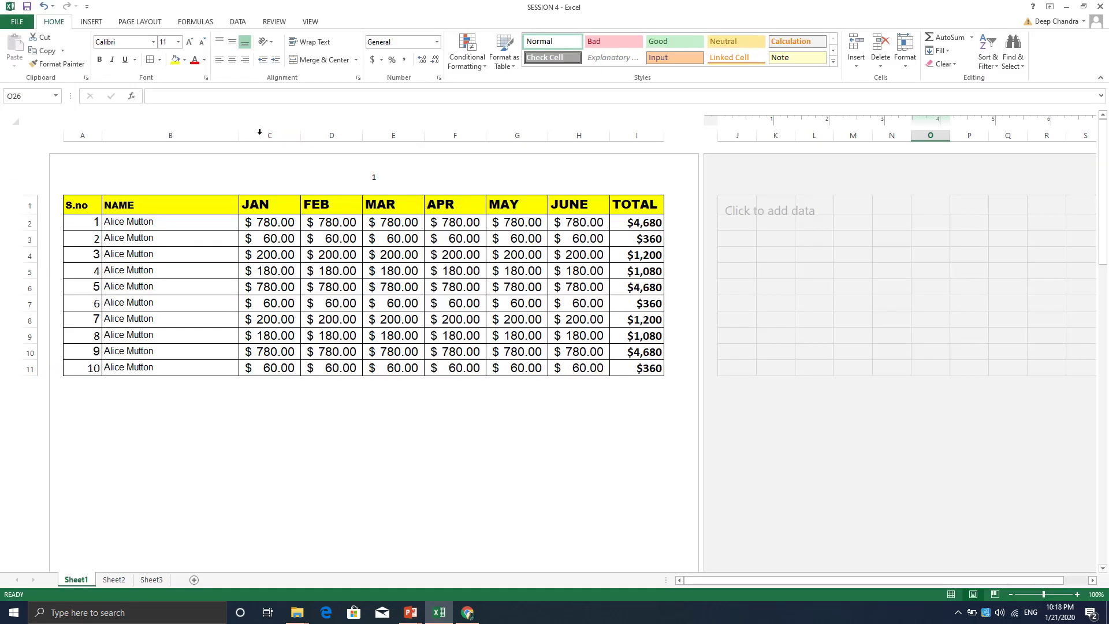
# Step: Set Print Titles rows to repeat at top to $1:$1, the S.no–TOTAL header row
pyautogui.click(140, 21)
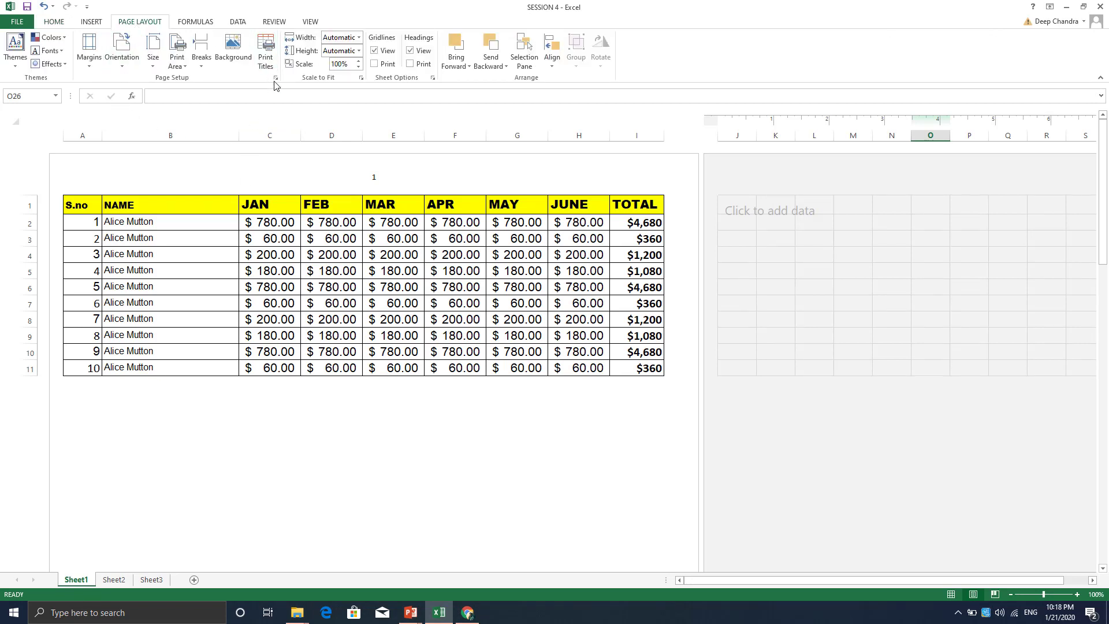
pyautogui.click(265, 51)
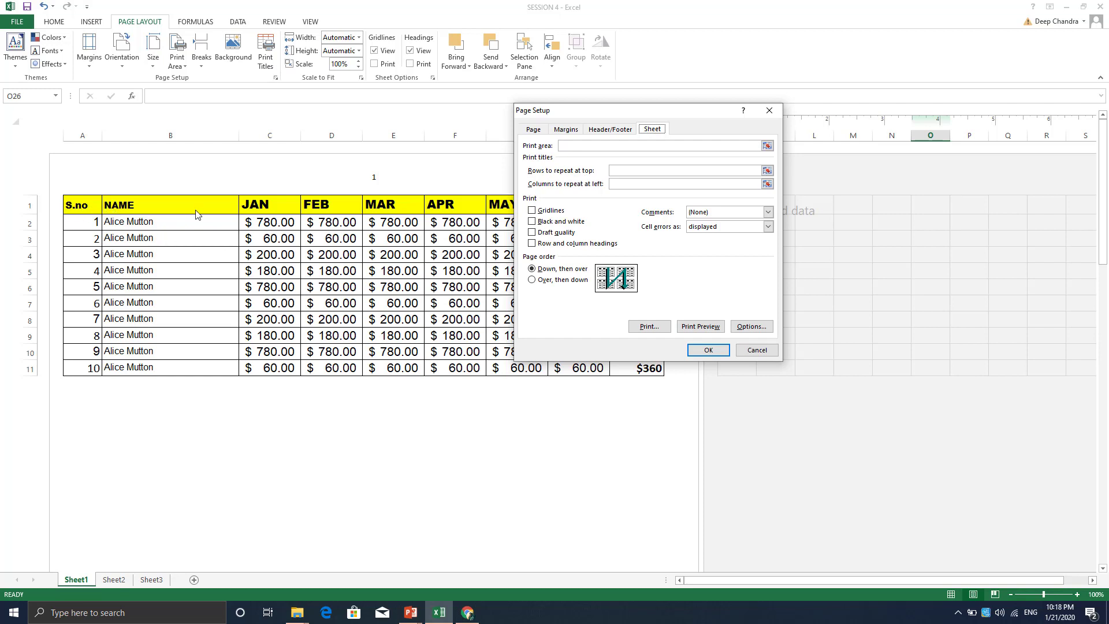
pyautogui.click(648, 170)
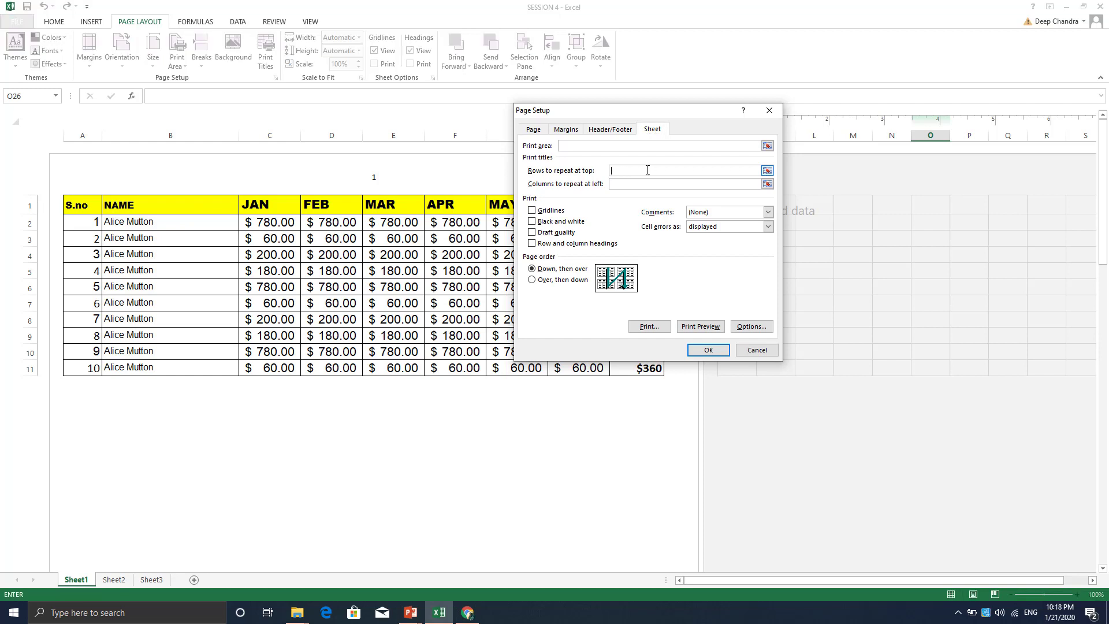
pyautogui.click(767, 171)
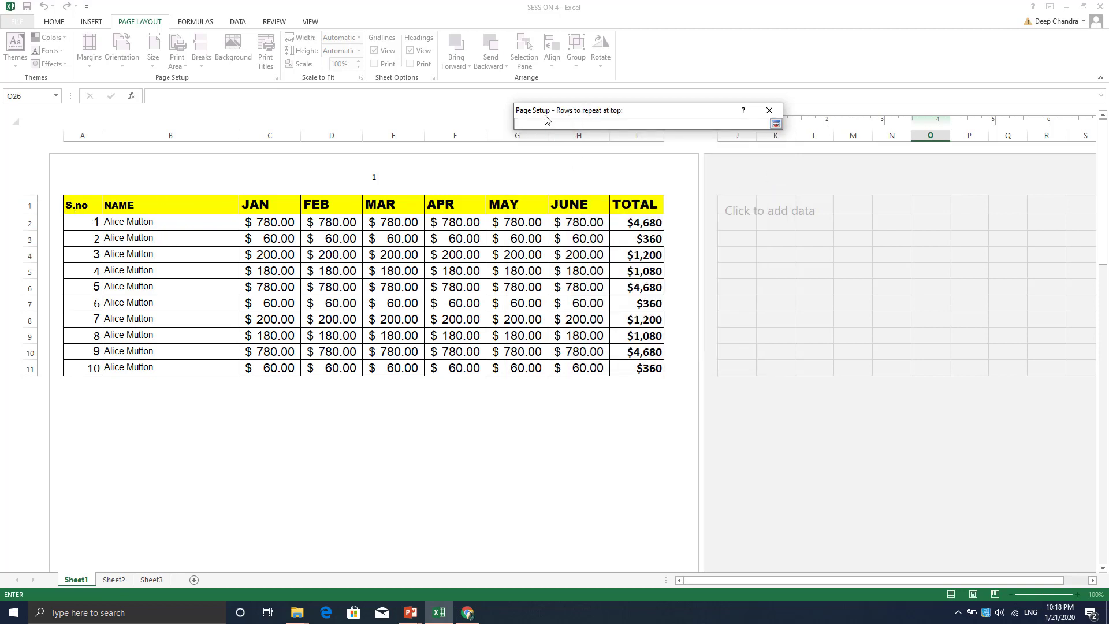
pyautogui.click(26, 205)
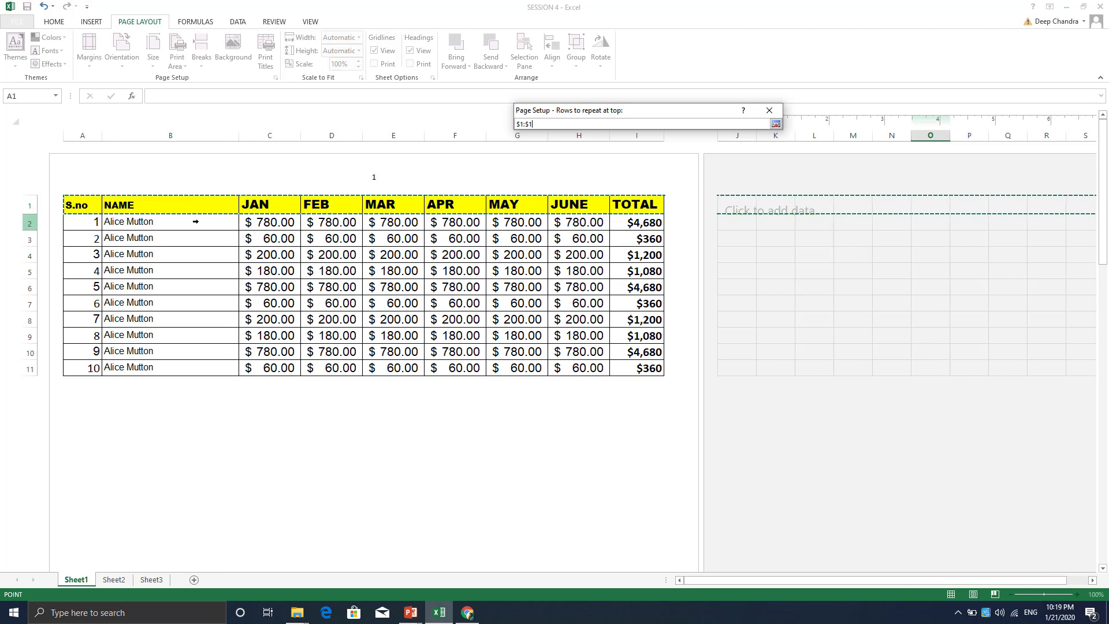
pyautogui.scroll(-3, 347, 358)
pyautogui.scroll(-4, 317, 408)
pyautogui.scroll(2, 231, 370)
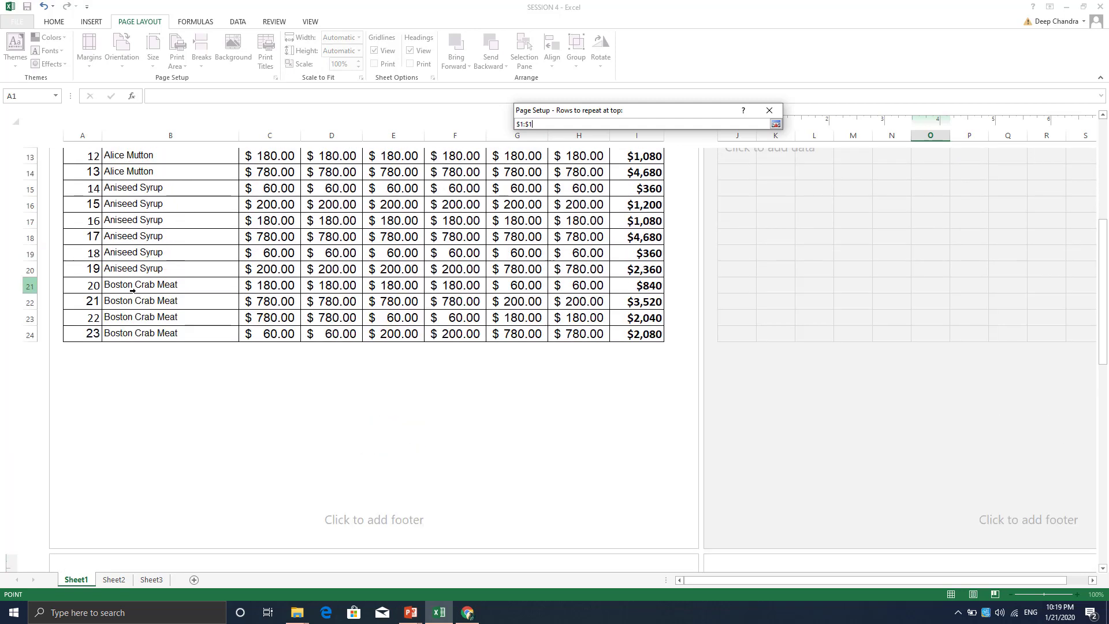
pyautogui.scroll(3, 152, 328)
pyautogui.scroll(2, 152, 328)
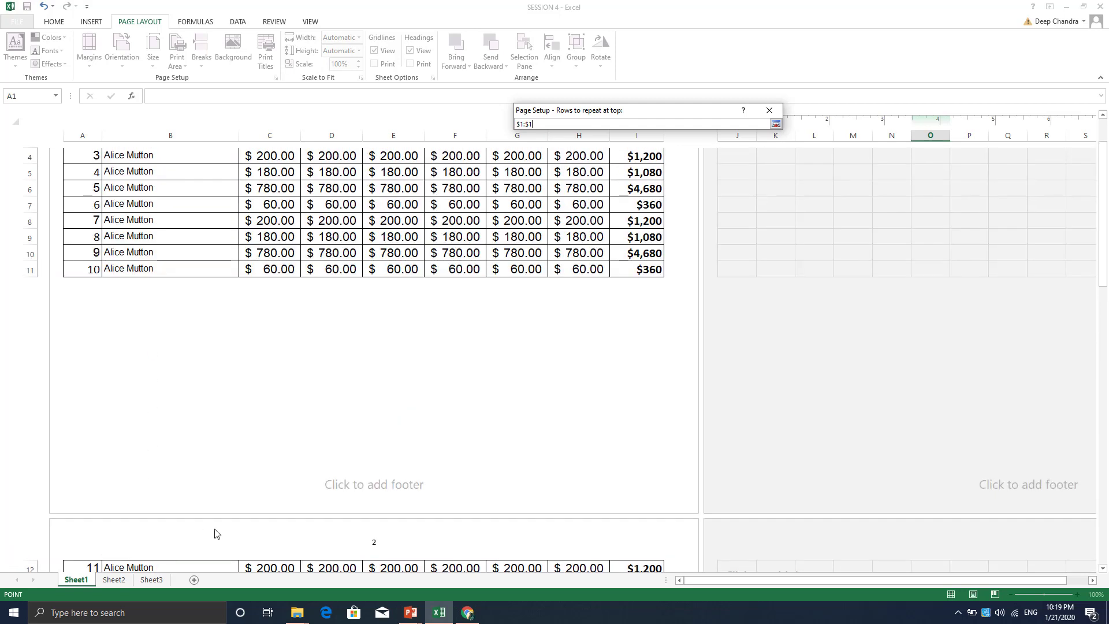
pyautogui.scroll(1, 465, 362)
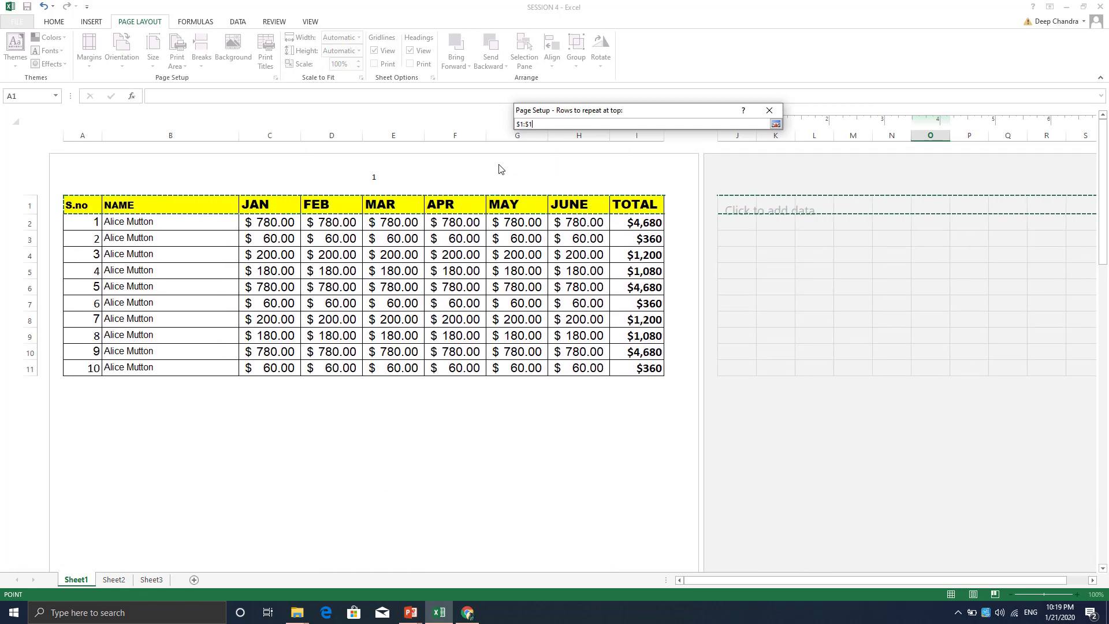
pyautogui.click(775, 124)
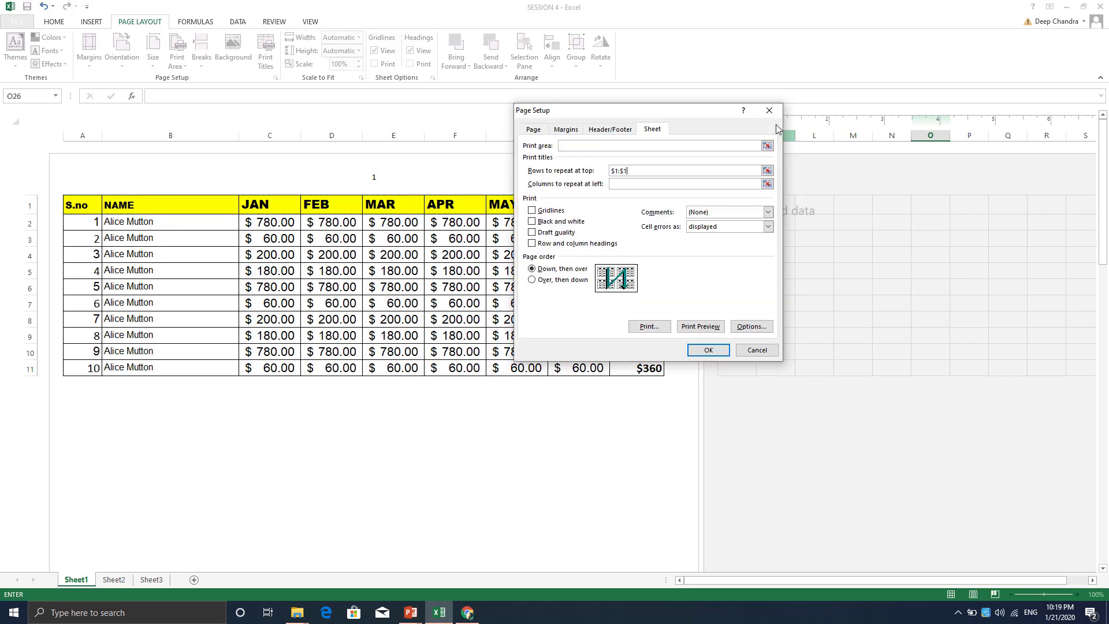
pyautogui.click(707, 350)
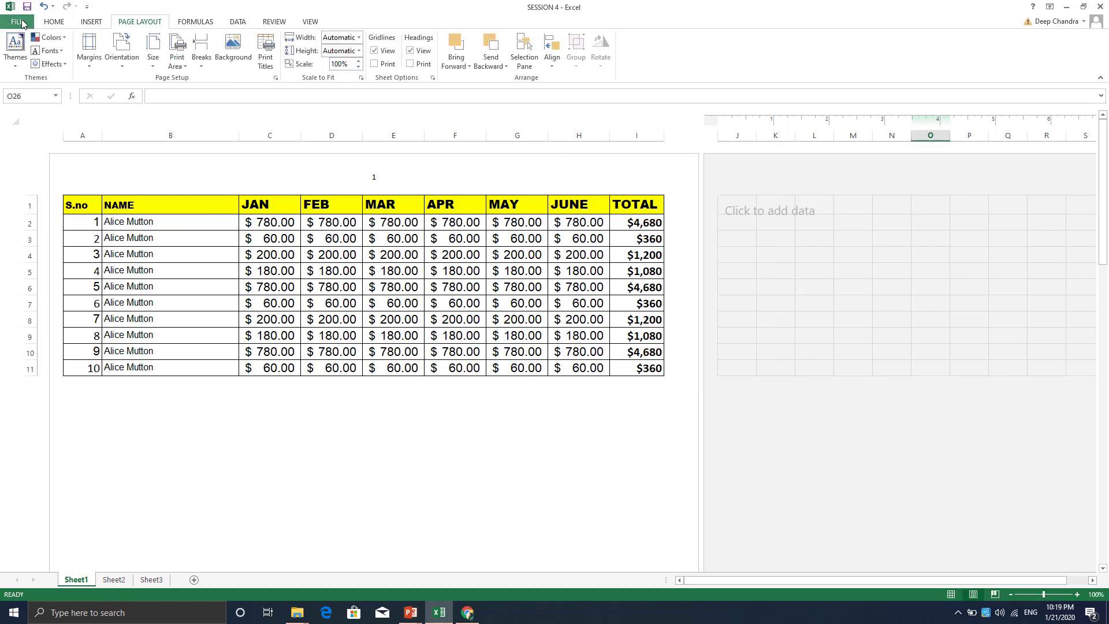
pyautogui.click(16, 21)
pyautogui.click(46, 161)
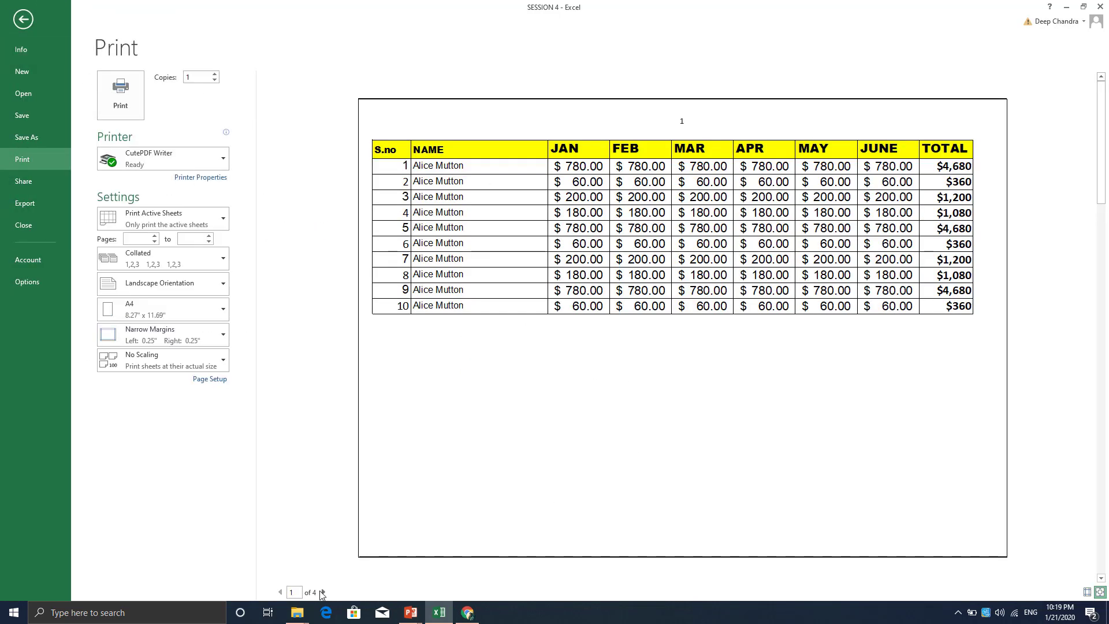
pyautogui.click(323, 592)
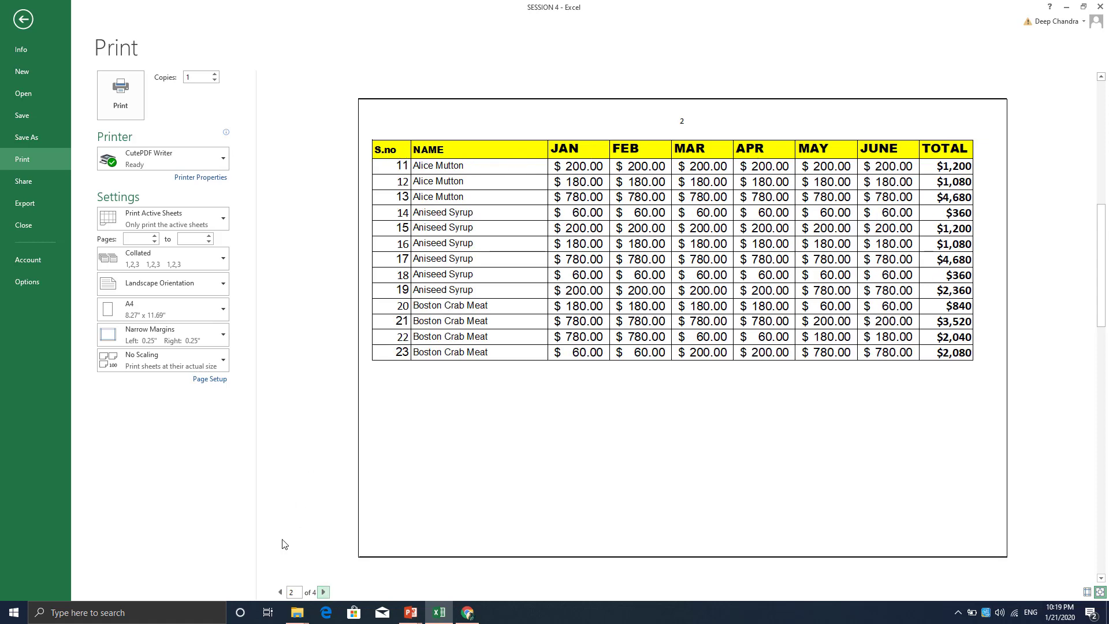
pyautogui.click(23, 19)
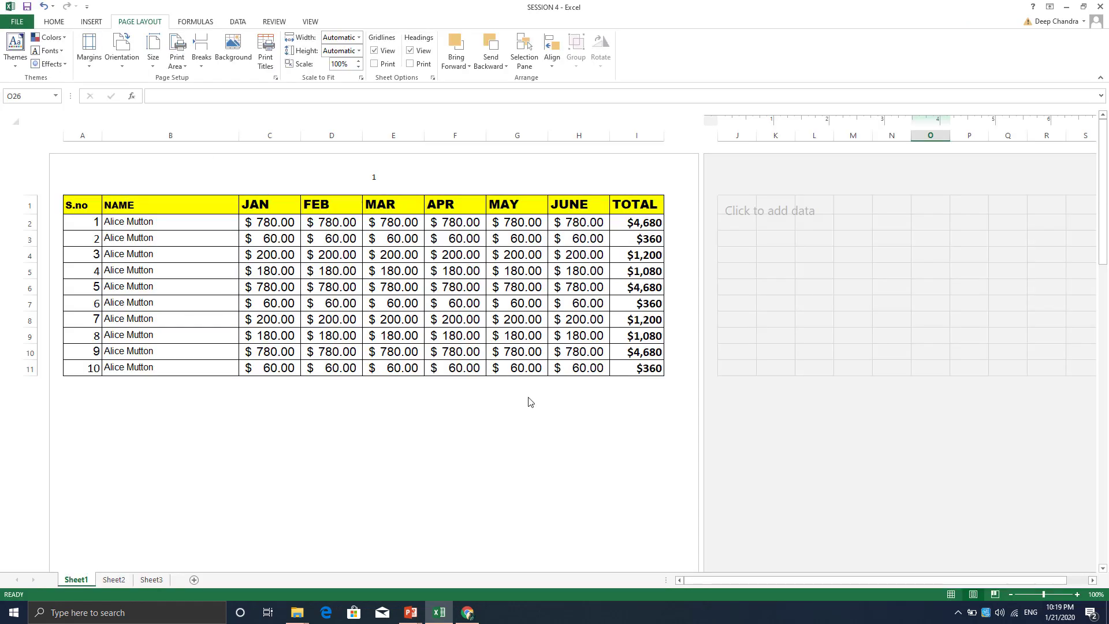
pyautogui.scroll(-3, 491, 428)
pyautogui.scroll(3, 488, 427)
pyautogui.scroll(-6, 489, 428)
pyautogui.scroll(-8, 489, 428)
pyautogui.scroll(-7, 489, 427)
pyautogui.scroll(-3, 489, 428)
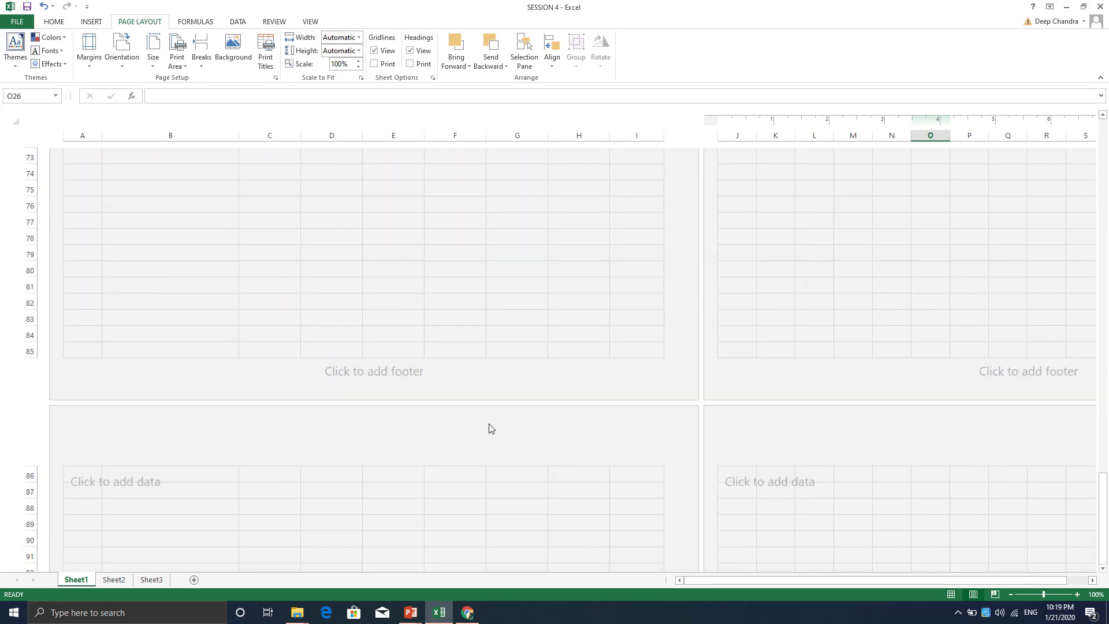
pyautogui.scroll(8, 489, 428)
pyautogui.scroll(13, 488, 428)
pyautogui.scroll(5, 489, 428)
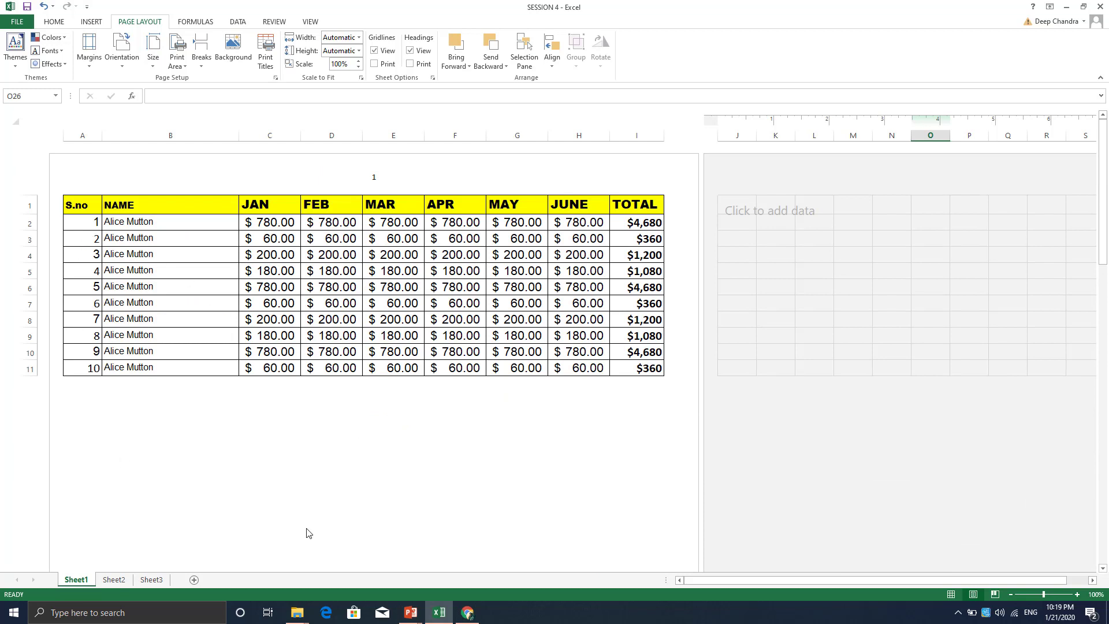
# Step: Switch to Page Break Preview and locate rows 21, 41 and 22 as page break points
pyautogui.click(994, 600)
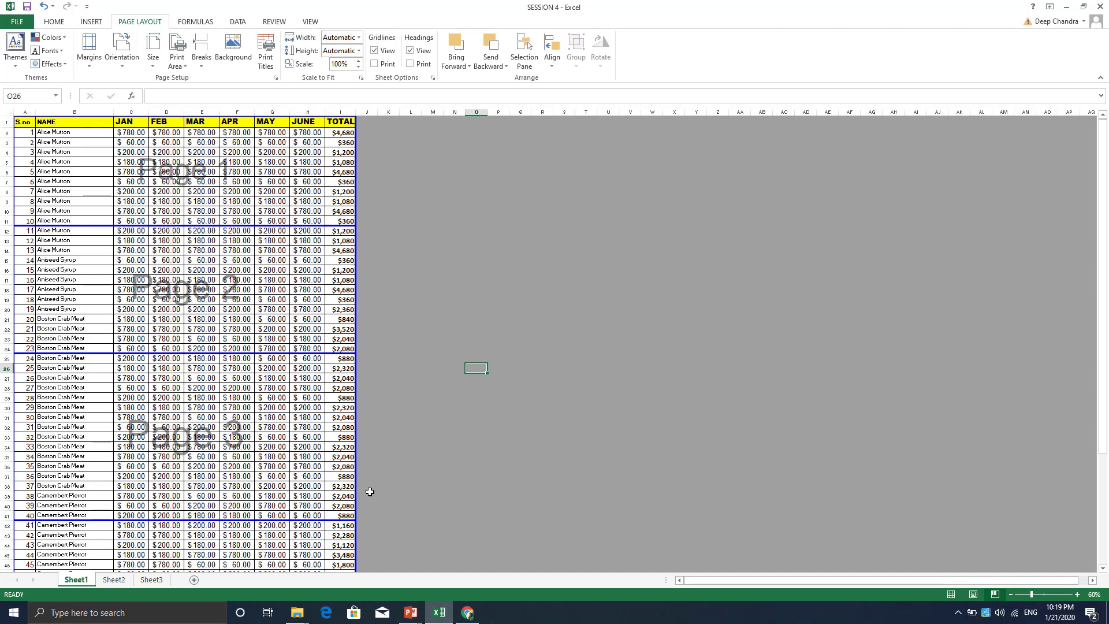
pyautogui.click(26, 134)
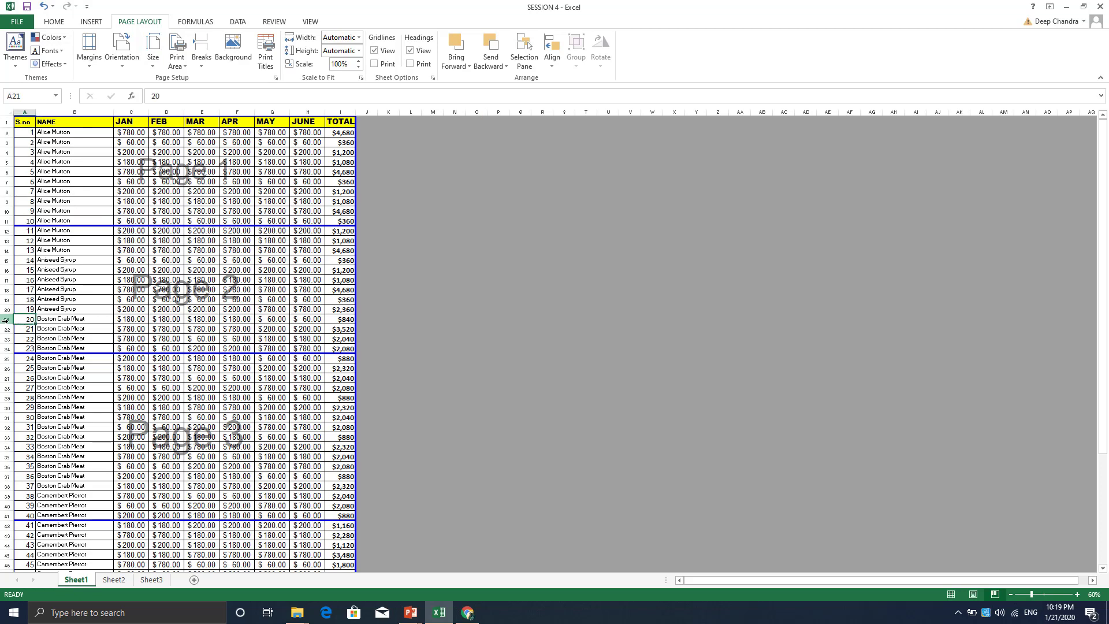
pyautogui.click(8, 321)
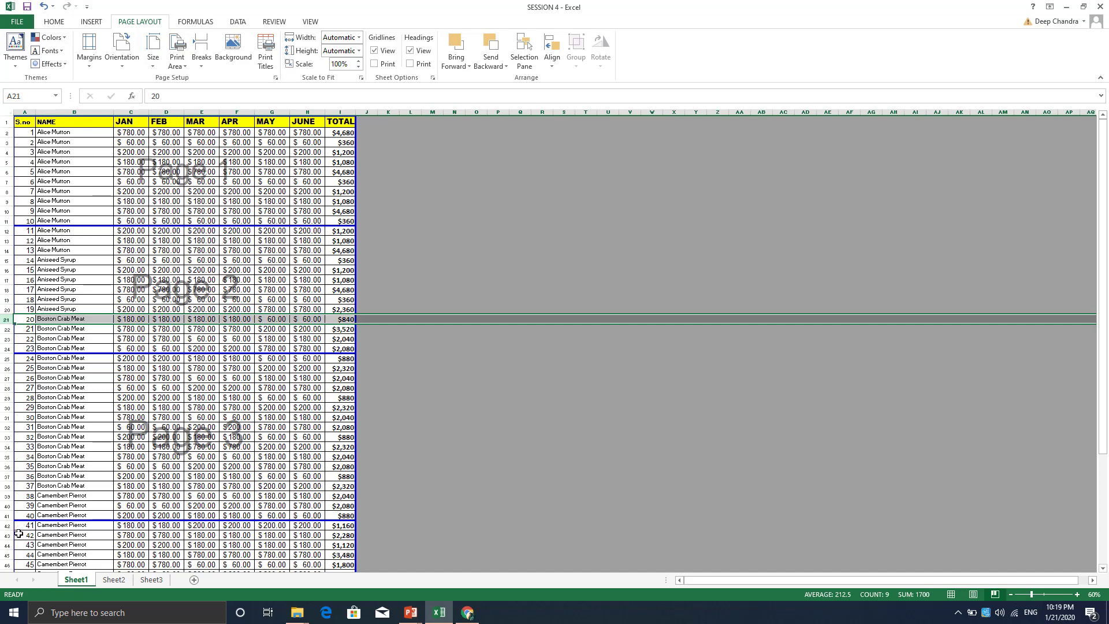
pyautogui.click(10, 515)
pyautogui.scroll(-1, 11, 515)
pyautogui.scroll(-5, 10, 515)
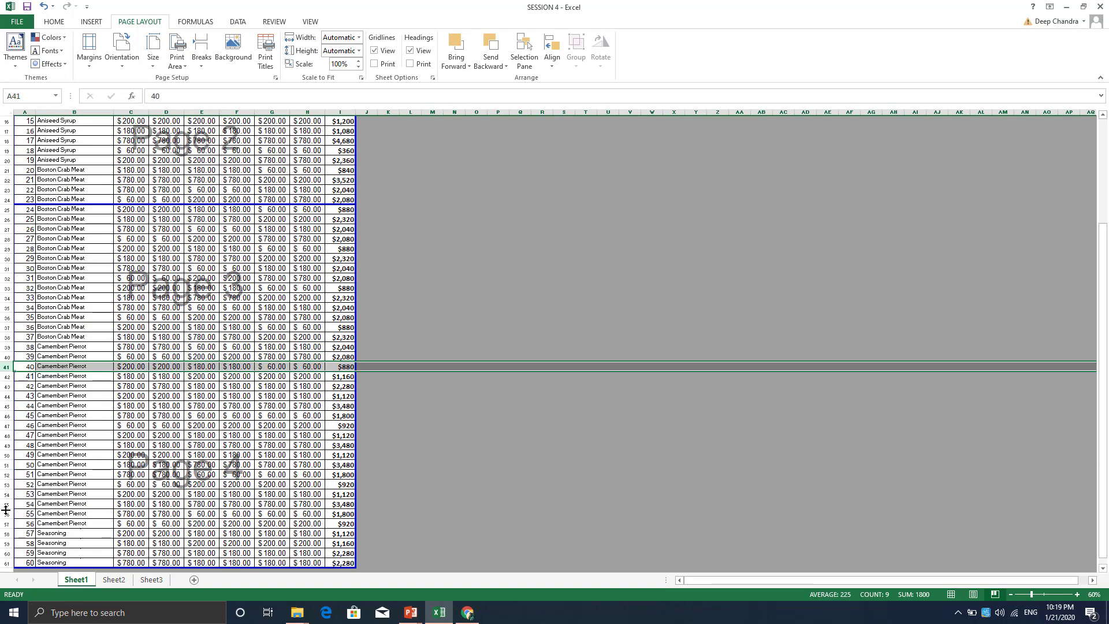
pyautogui.scroll(2, 17, 514)
pyautogui.scroll(4, 29, 516)
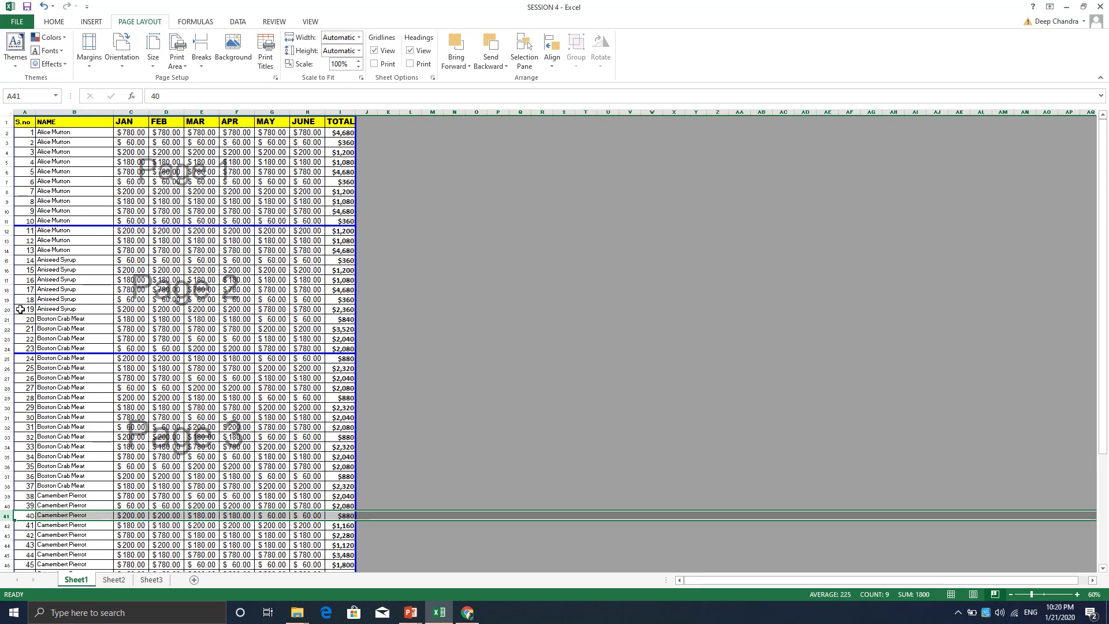
pyautogui.click(25, 317)
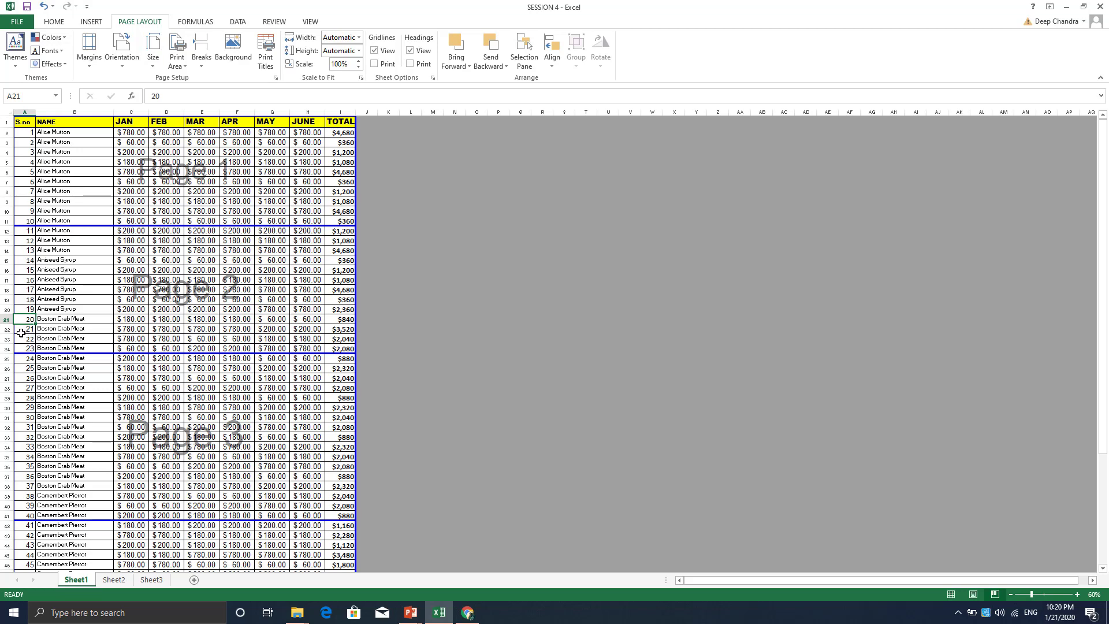
pyautogui.click(7, 331)
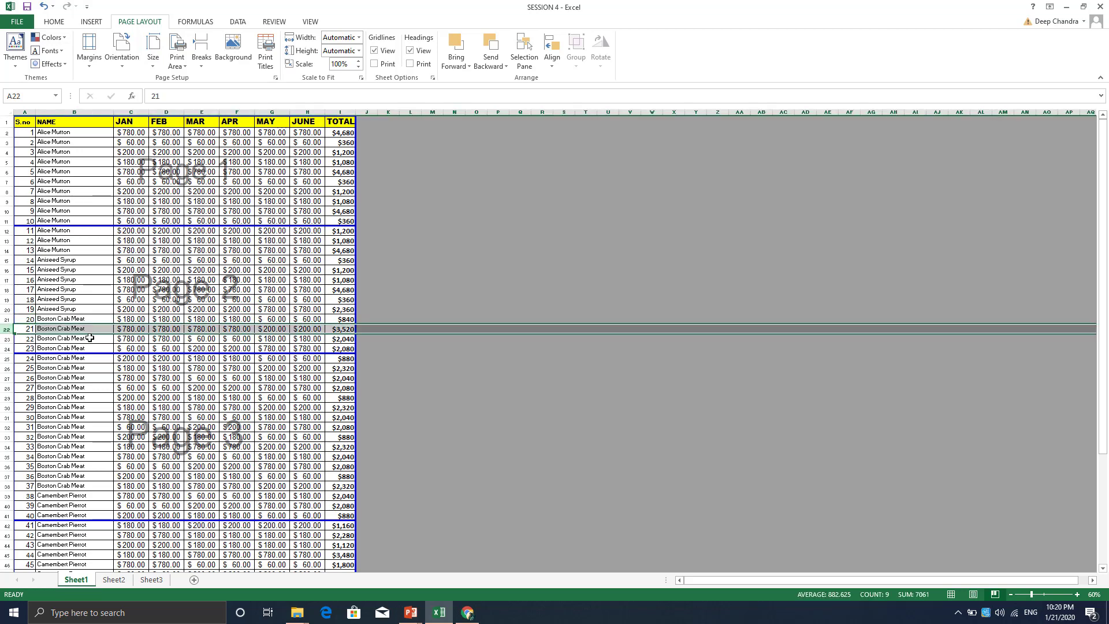
# Step: Insert a manual page break above row 22
pyautogui.click(201, 58)
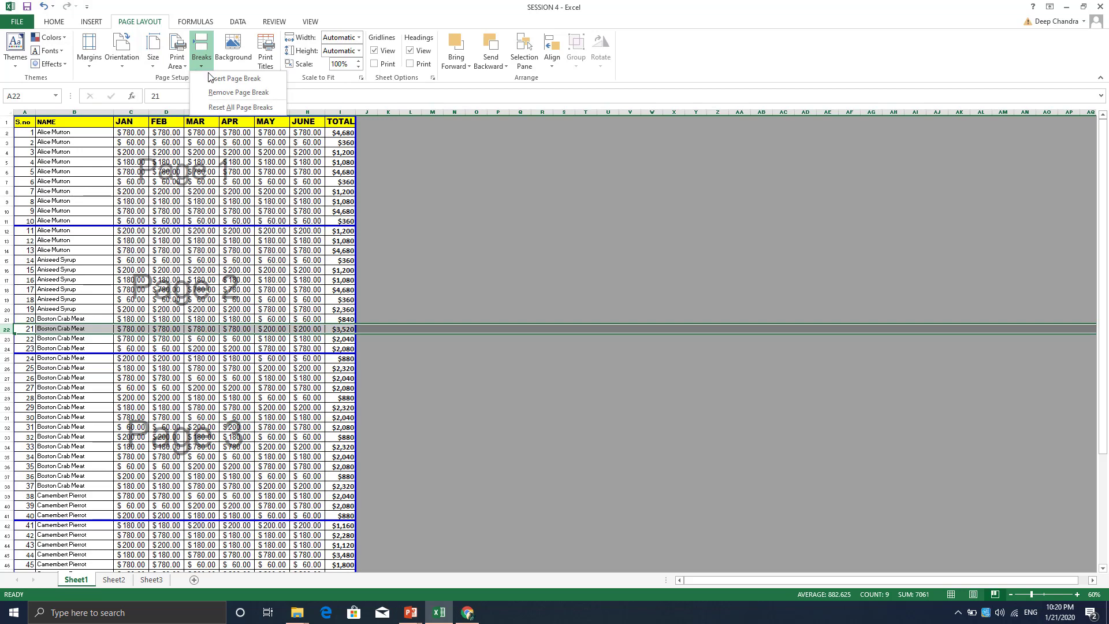
pyautogui.click(253, 84)
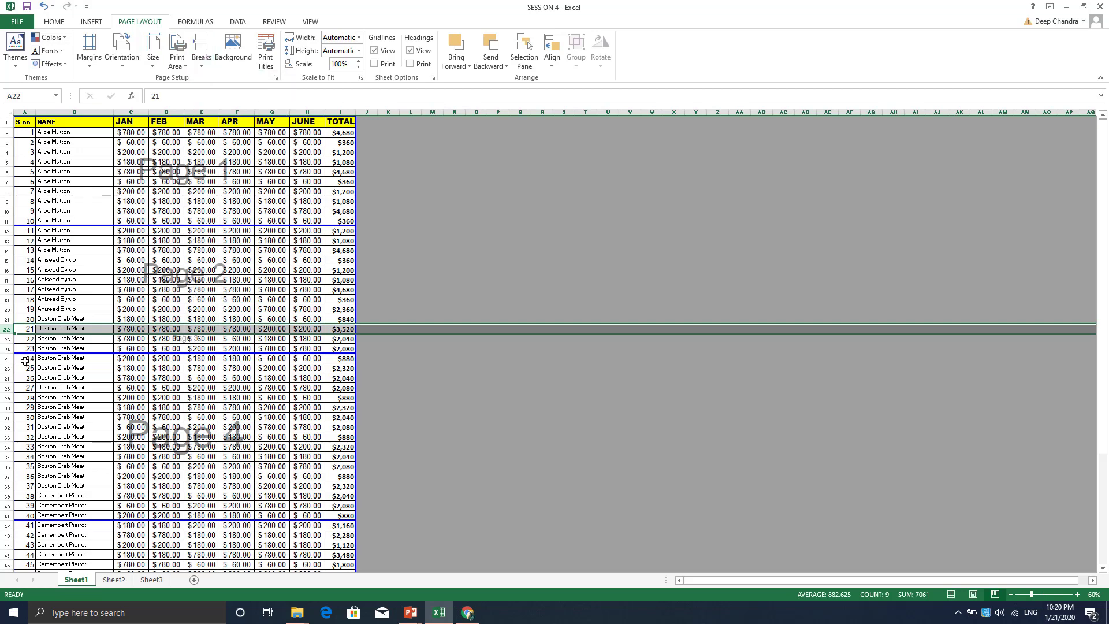
pyautogui.click(58, 377)
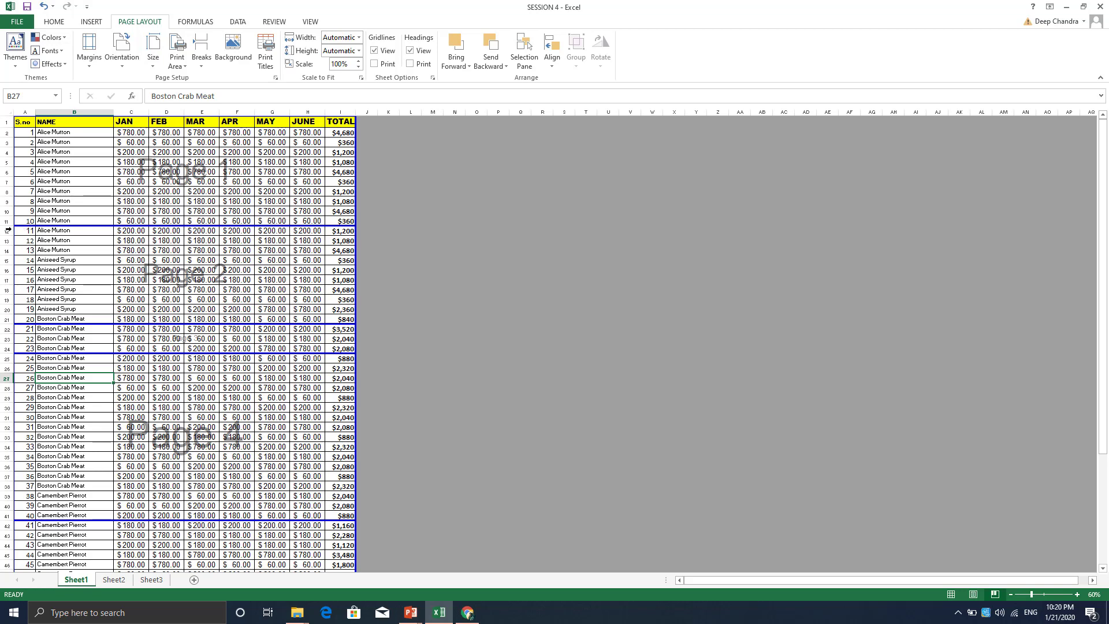
# Step: Remove the extra page break above row 12
pyautogui.click(8, 229)
pyautogui.click(82, 241)
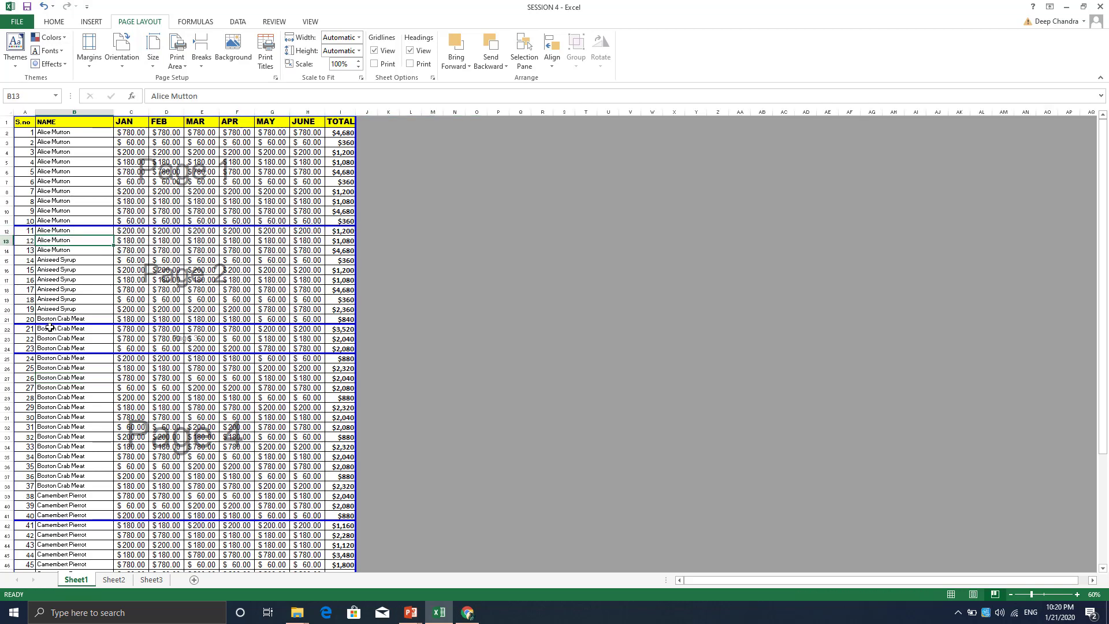
pyautogui.click(7, 231)
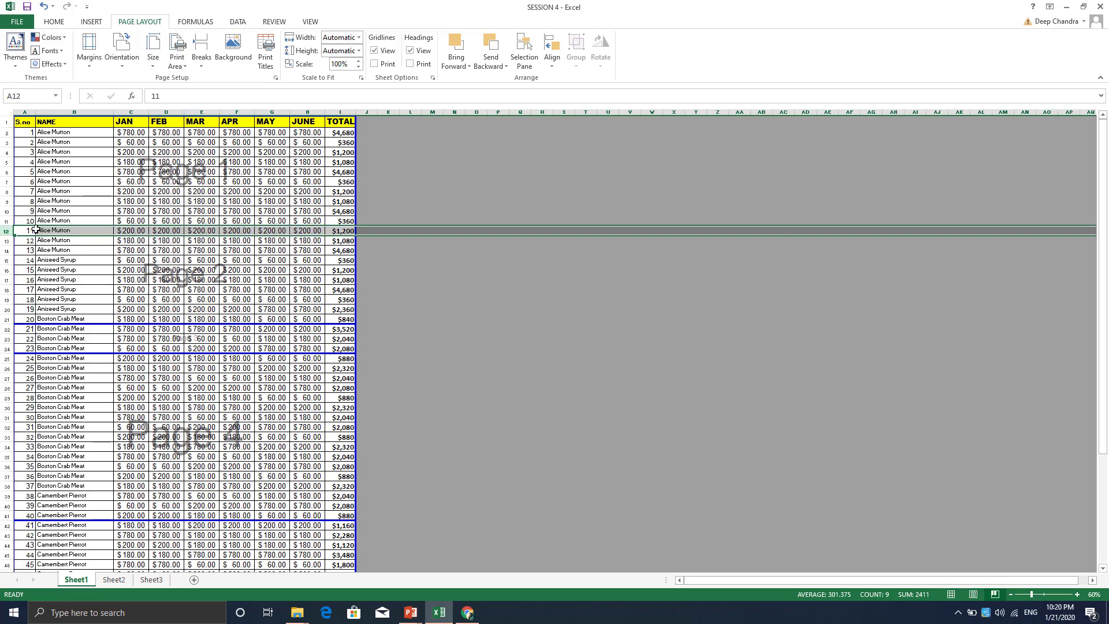
pyautogui.click(58, 270)
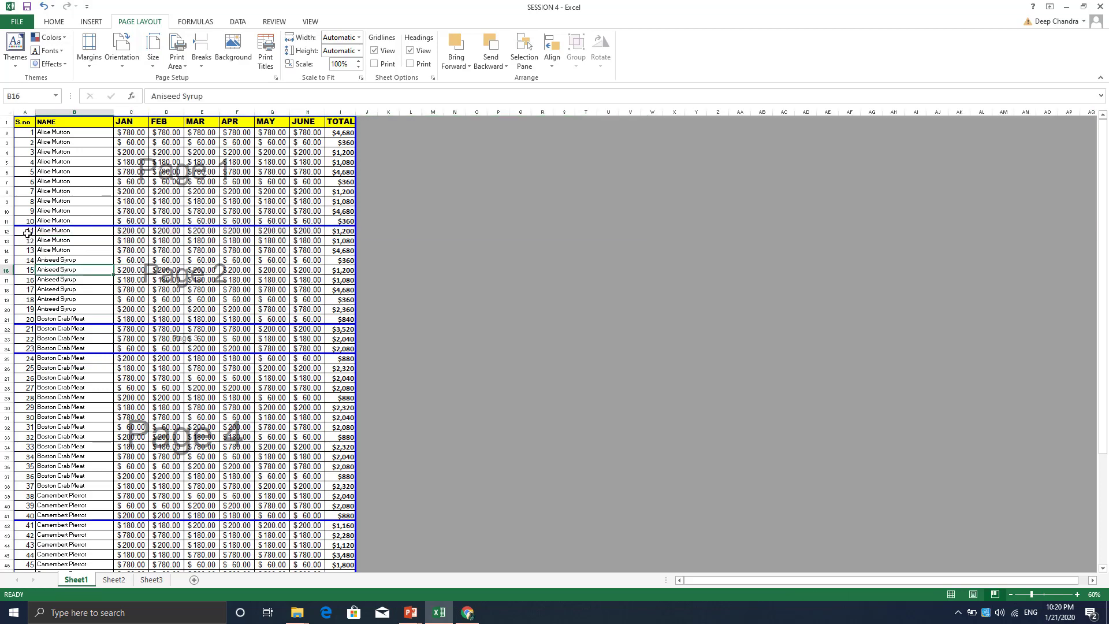
pyautogui.click(7, 231)
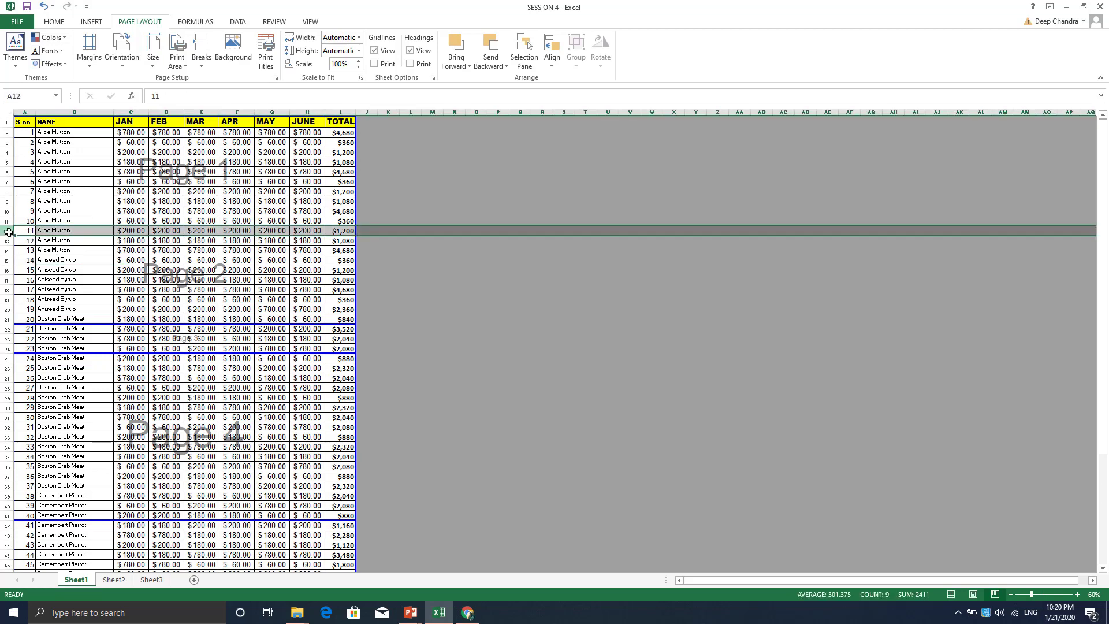
pyautogui.click(201, 61)
pyautogui.click(211, 93)
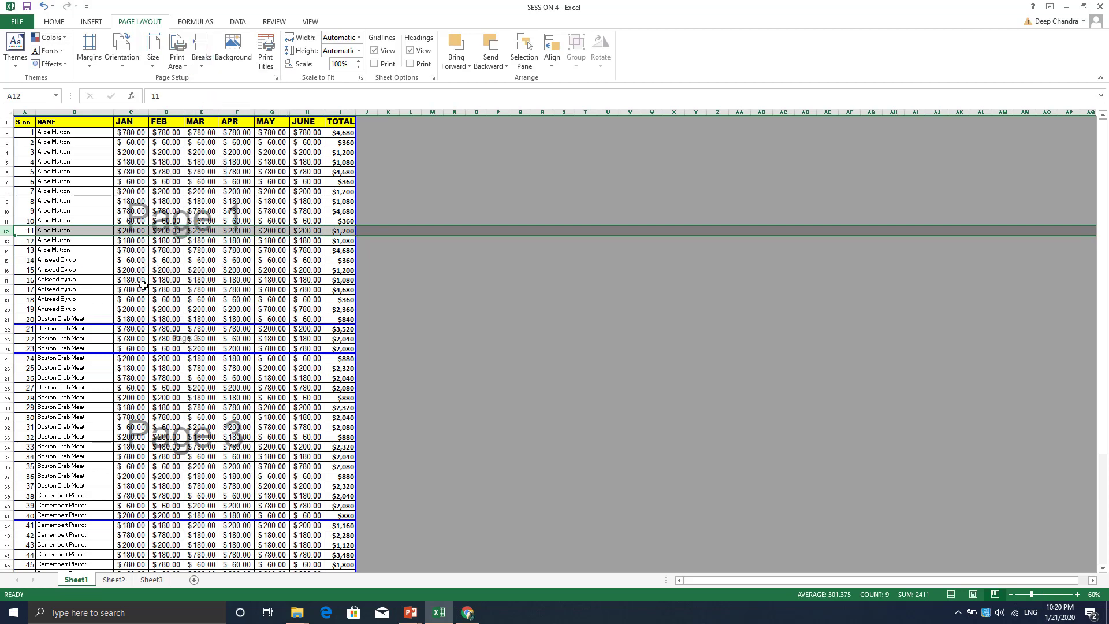
# Step: Select the whole of row 25, just below the stray page break
pyautogui.click(167, 270)
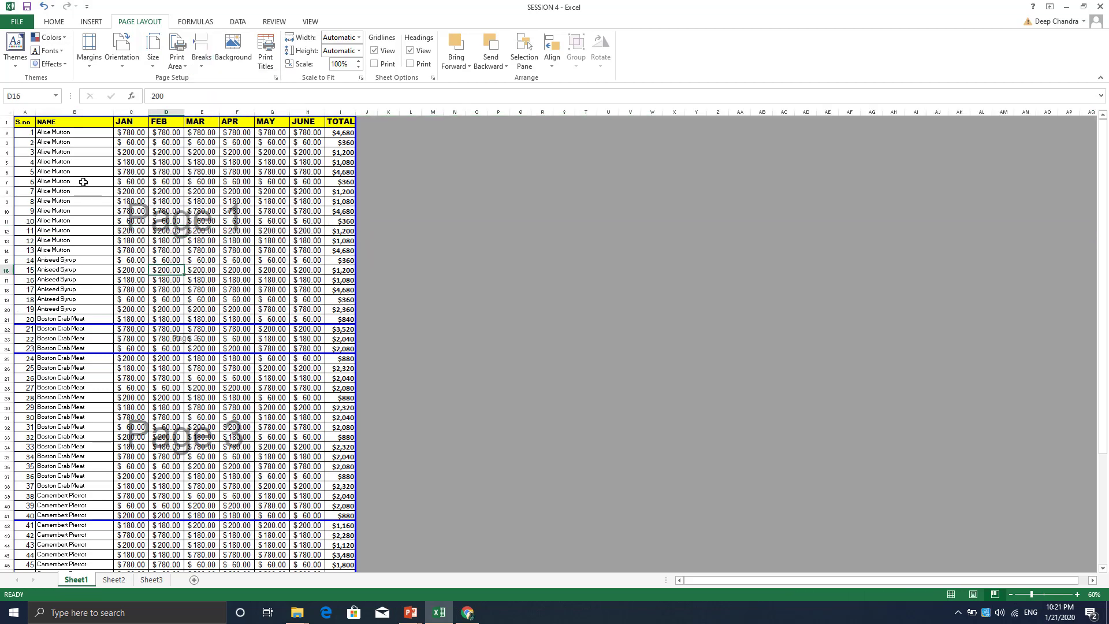
pyautogui.scroll(-1, 103, 418)
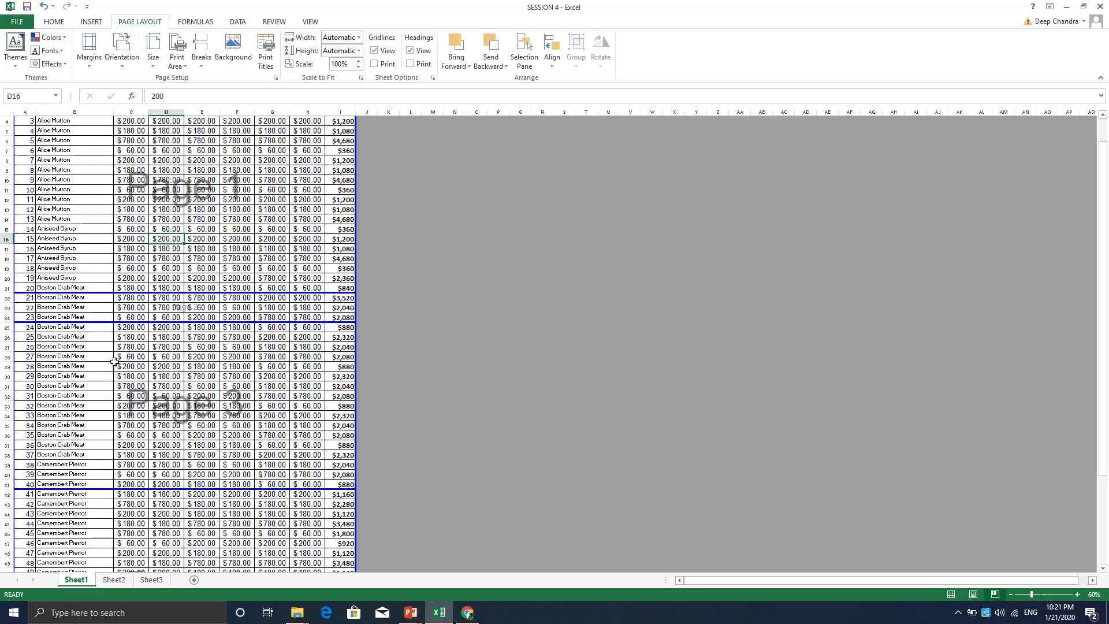
pyautogui.click(20, 288)
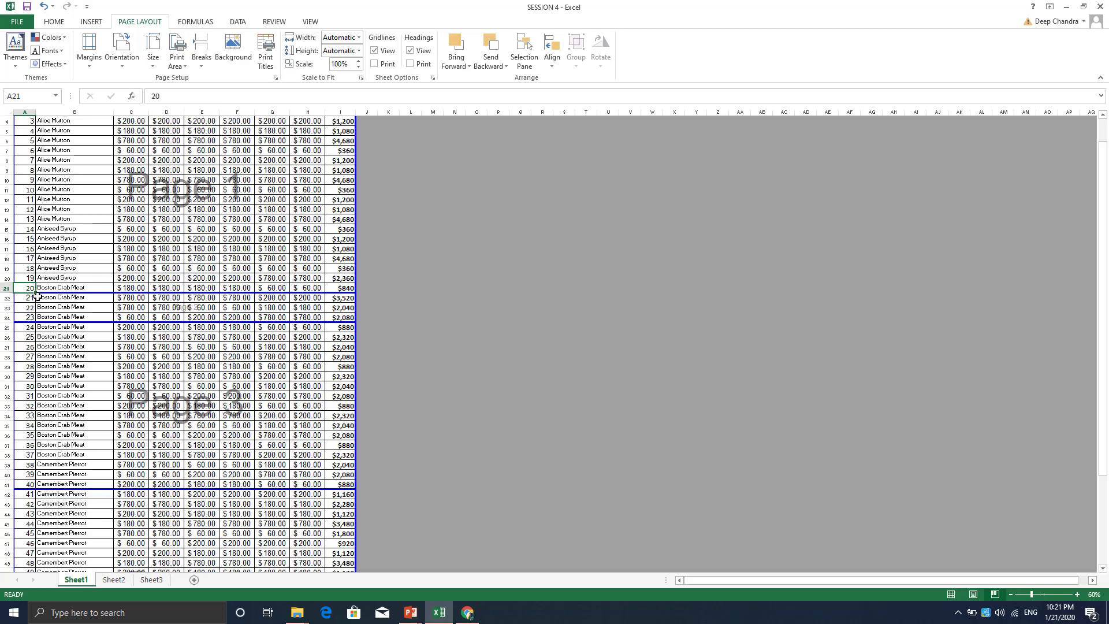
pyautogui.click(32, 298)
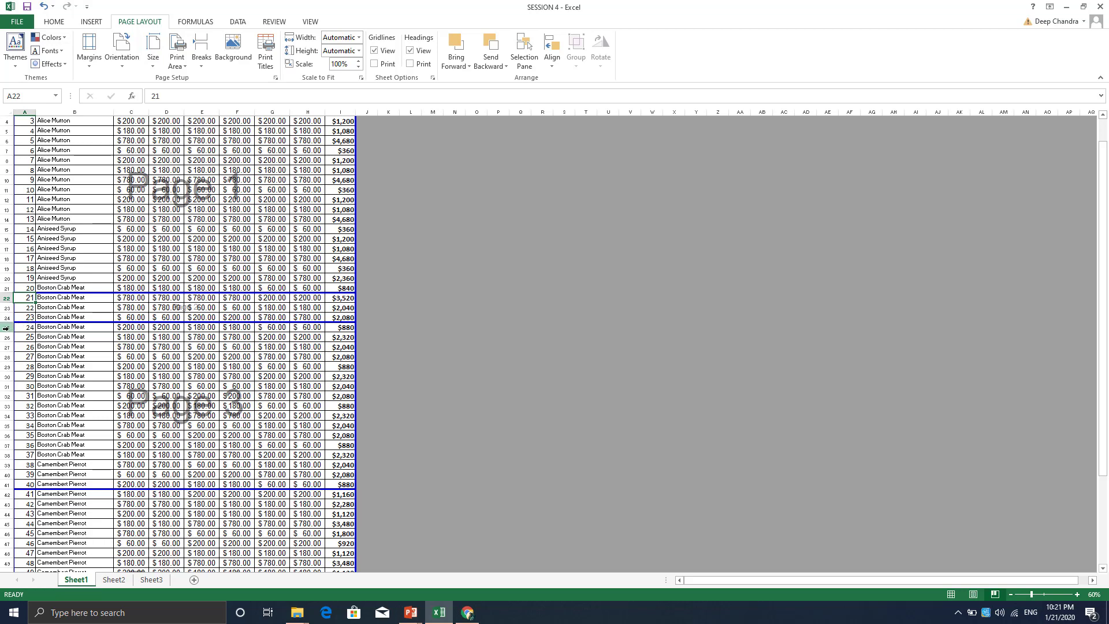
pyautogui.click(26, 326)
pyautogui.click(6, 327)
# Step: Remove the page break above row 25, leaving breaks after entries 20 and 40
pyautogui.click(202, 58)
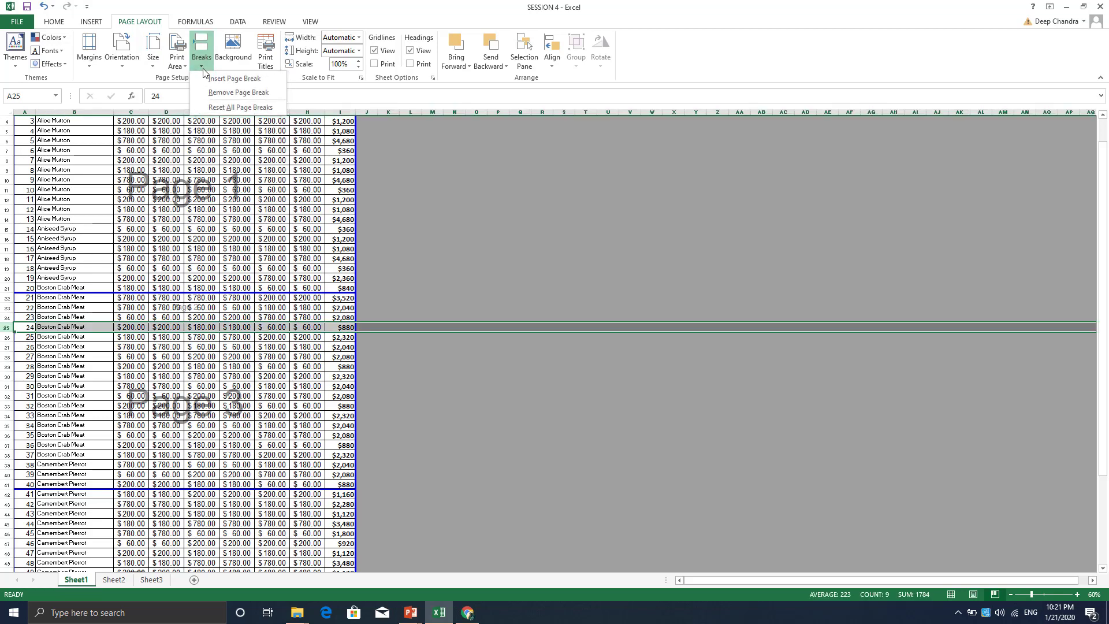
pyautogui.click(220, 98)
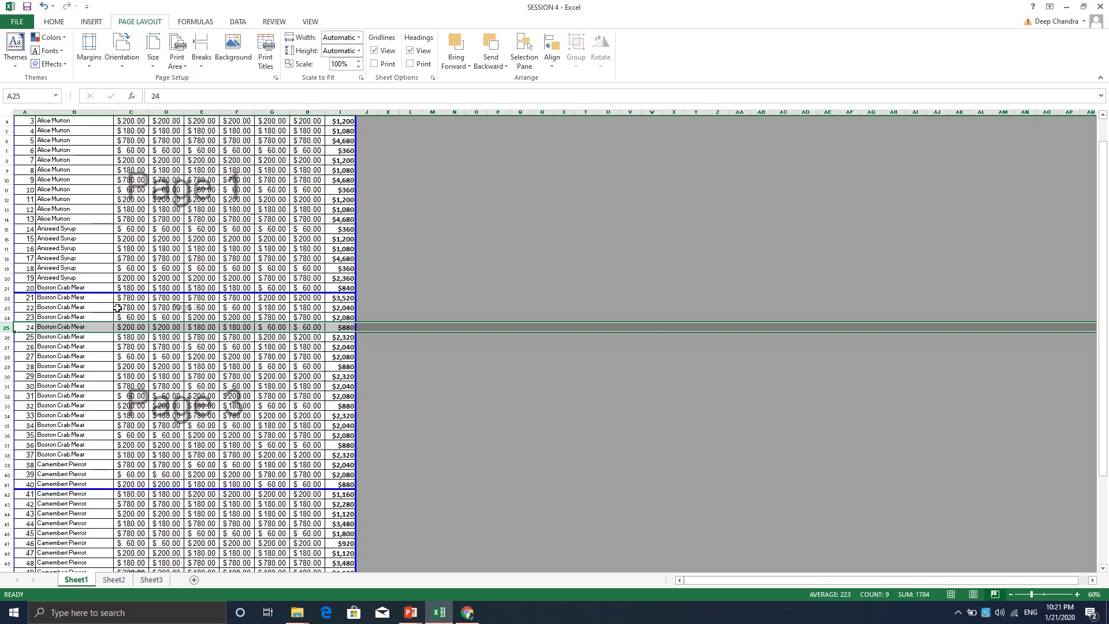
pyautogui.click(131, 425)
pyautogui.scroll(1, 81, 343)
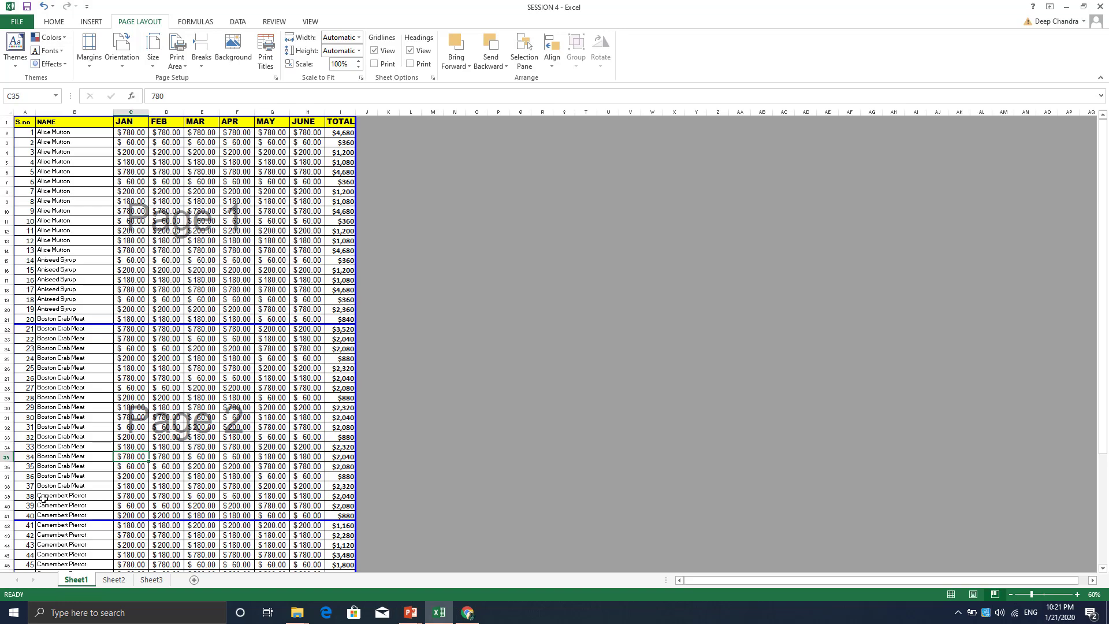
pyautogui.scroll(-3, 34, 513)
pyautogui.scroll(-3, 34, 513)
pyautogui.scroll(-2, 36, 386)
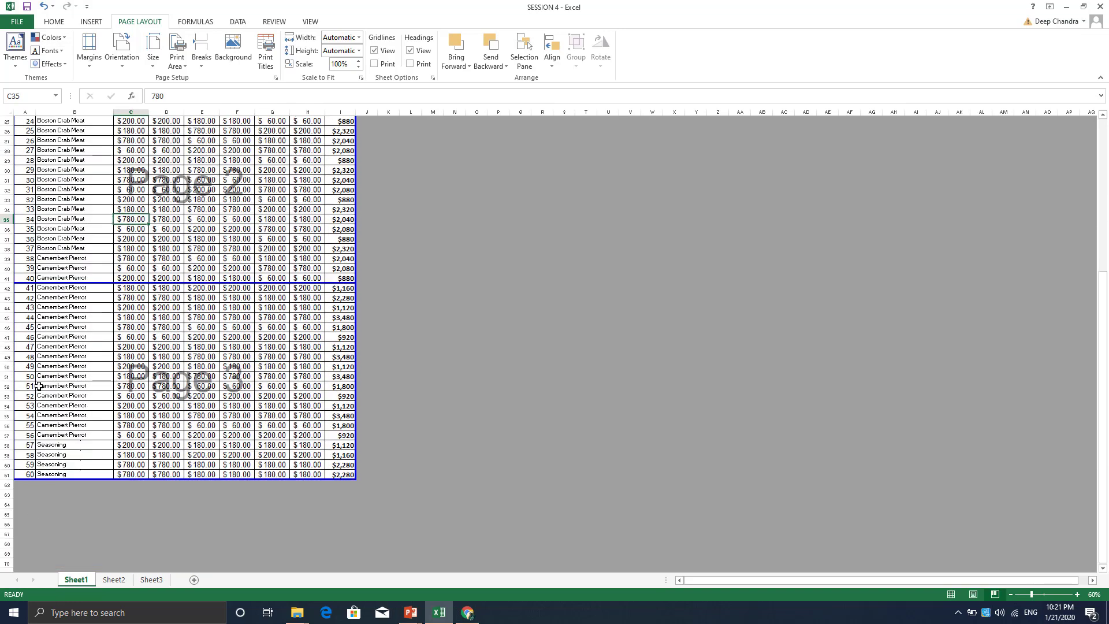
pyautogui.scroll(4, 236, 445)
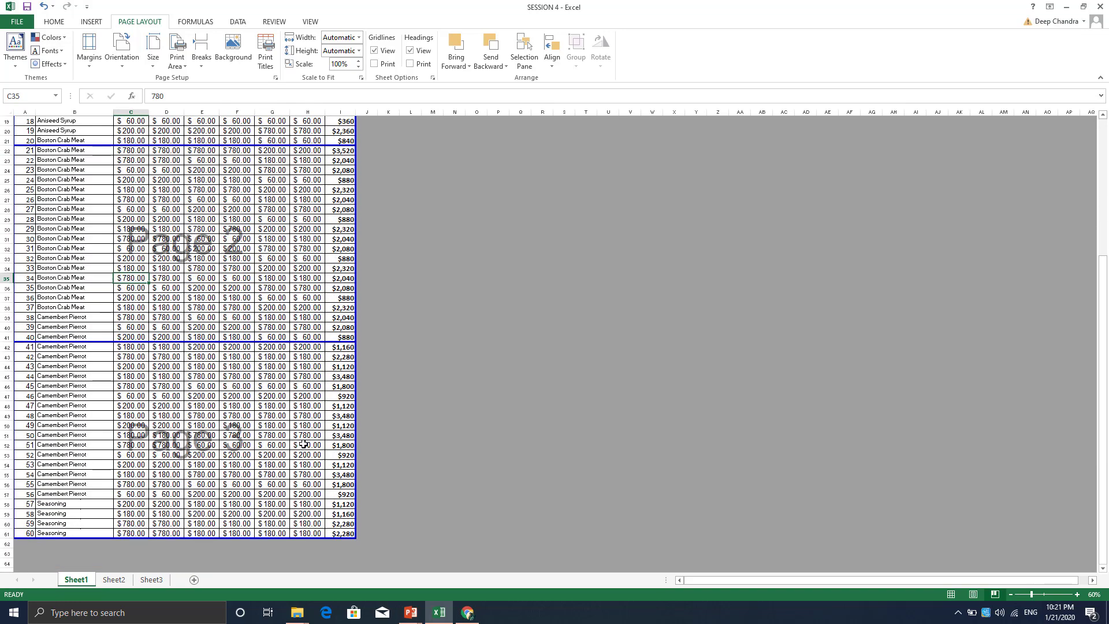
pyautogui.scroll(4, 303, 443)
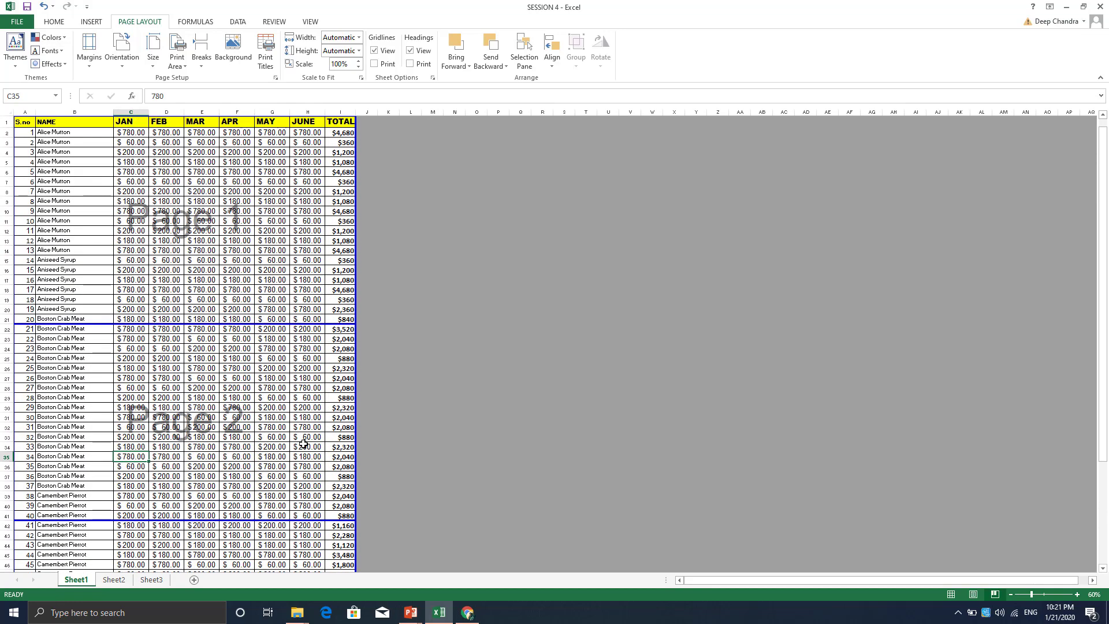
# Step: Switch the sheet back to Normal view and show the SESSION 4 workbook's Info page
pyautogui.click(951, 594)
pyautogui.scroll(3, 496, 406)
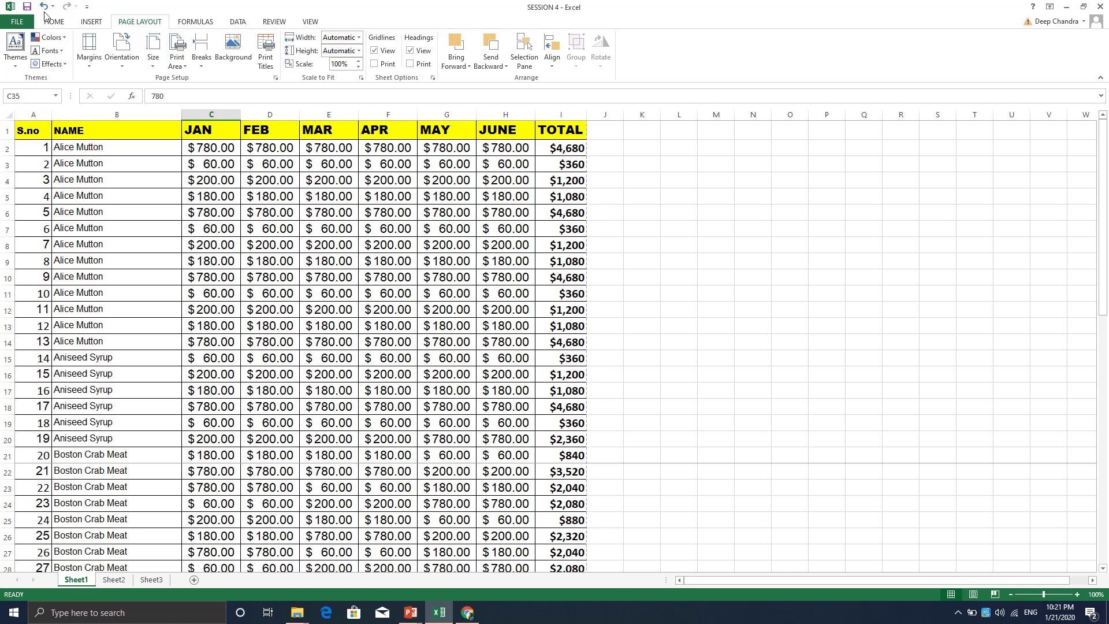
pyautogui.click(19, 23)
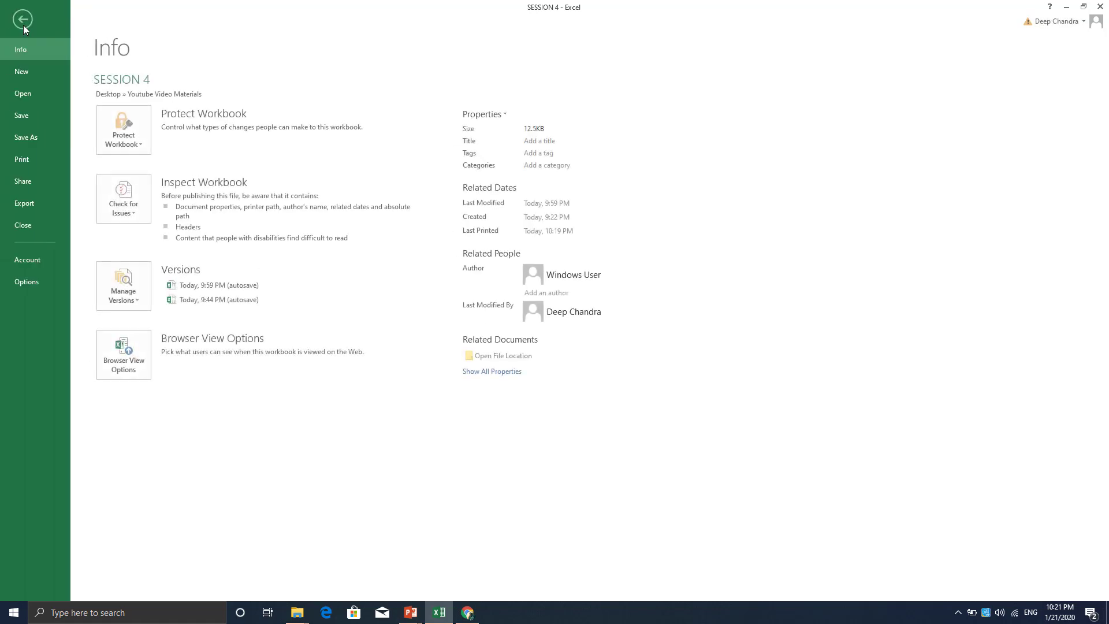
# Step: Check all three print preview pages show 20 entries each, then return to the worksheet
pyautogui.click(40, 155)
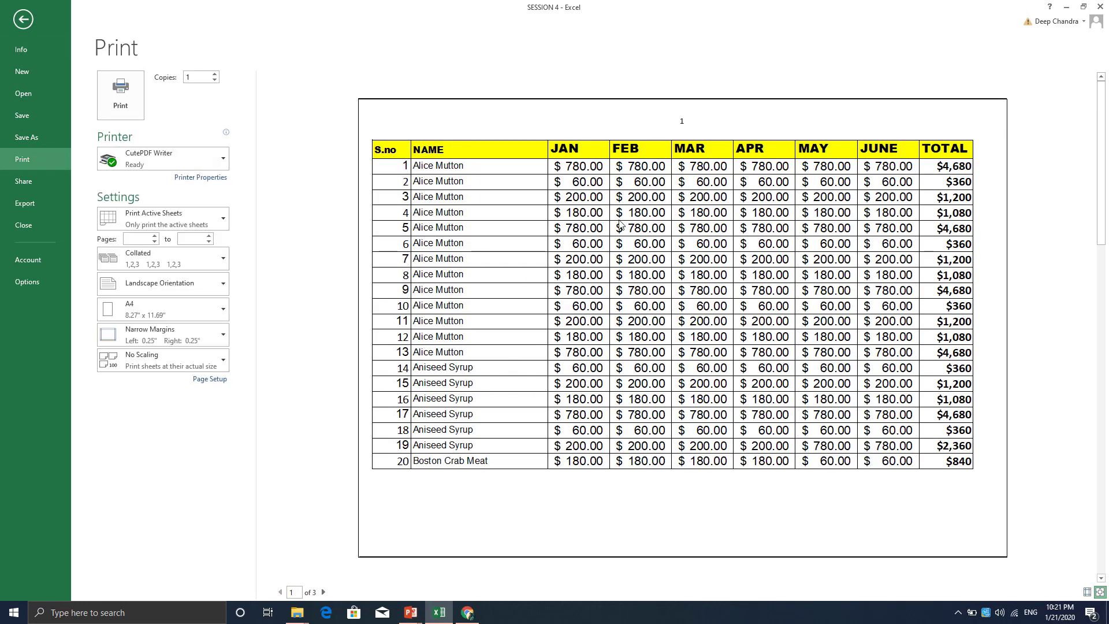
pyautogui.click(323, 593)
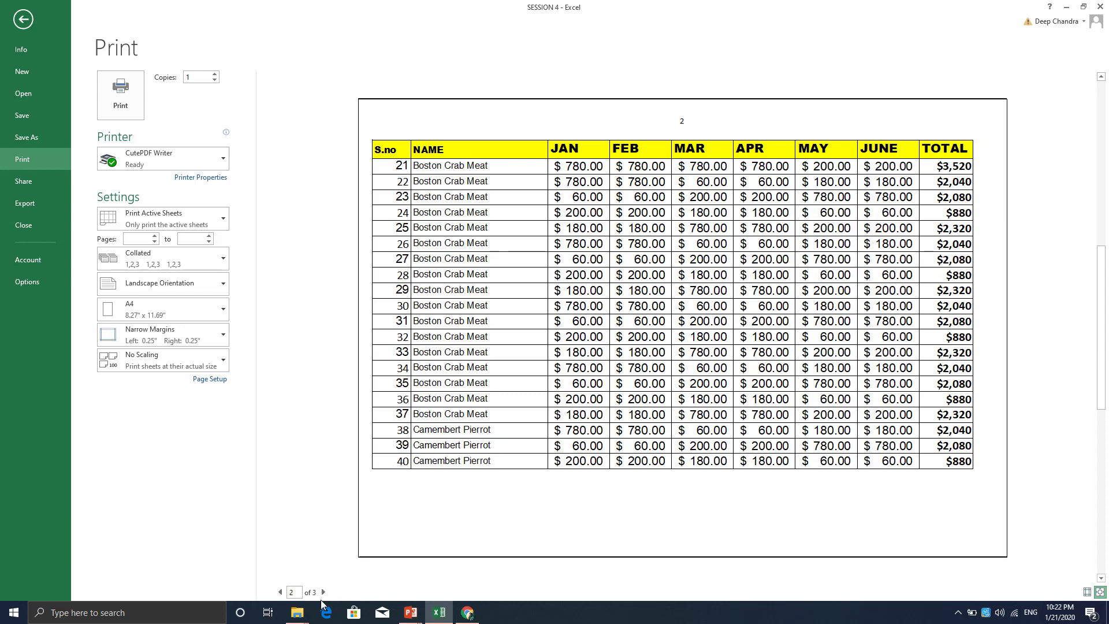
pyautogui.click(323, 592)
pyautogui.click(280, 592)
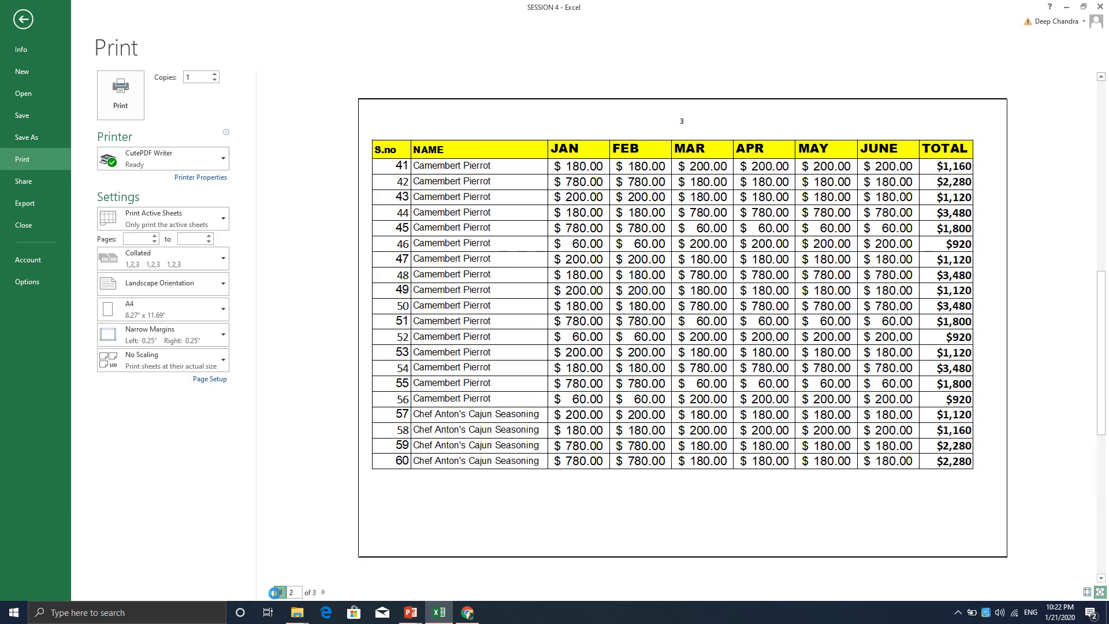
pyautogui.click(280, 592)
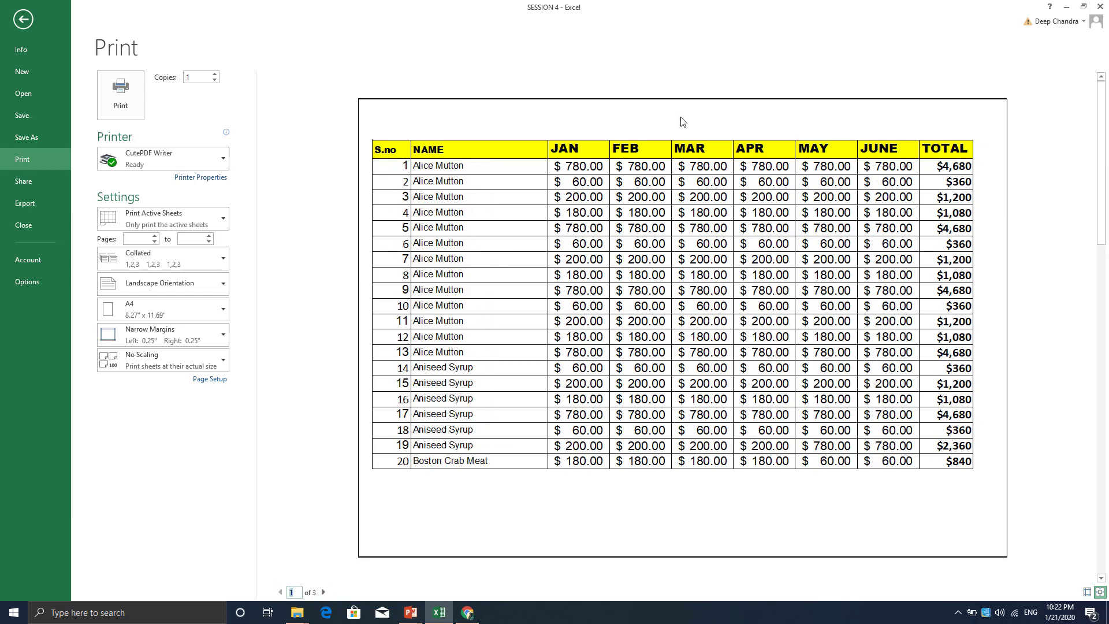
pyautogui.click(322, 592)
pyautogui.click(323, 592)
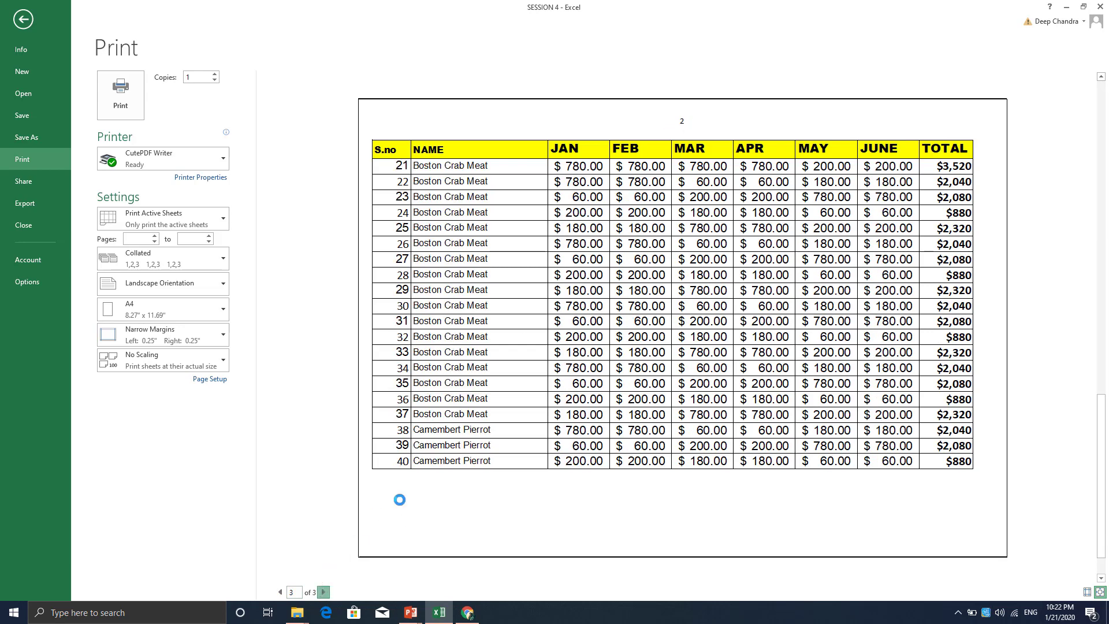
pyautogui.click(280, 592)
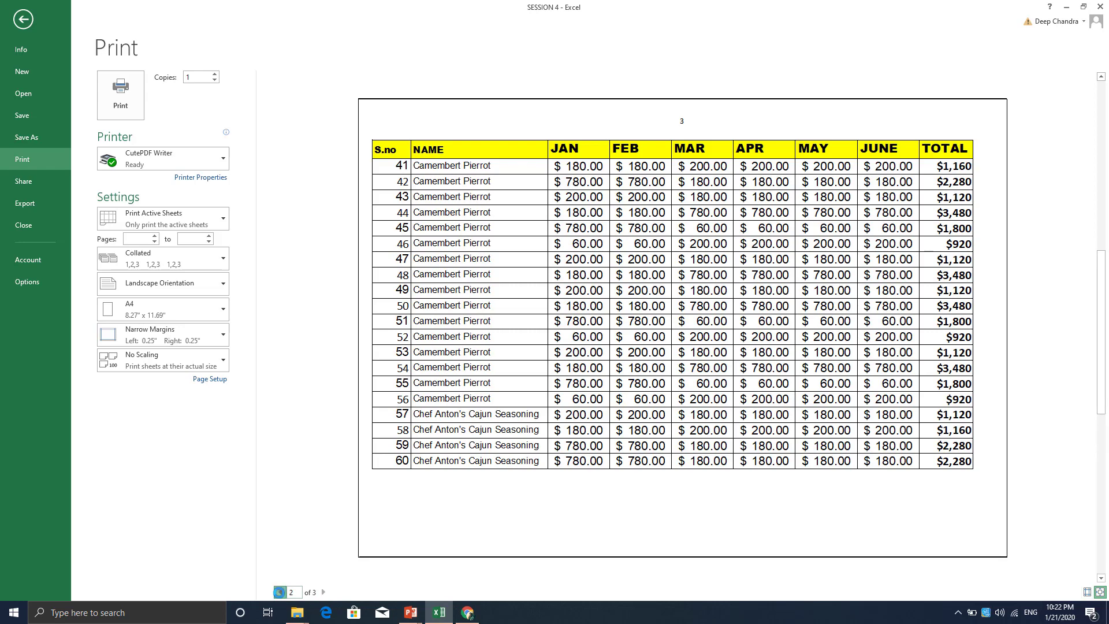
pyautogui.click(281, 593)
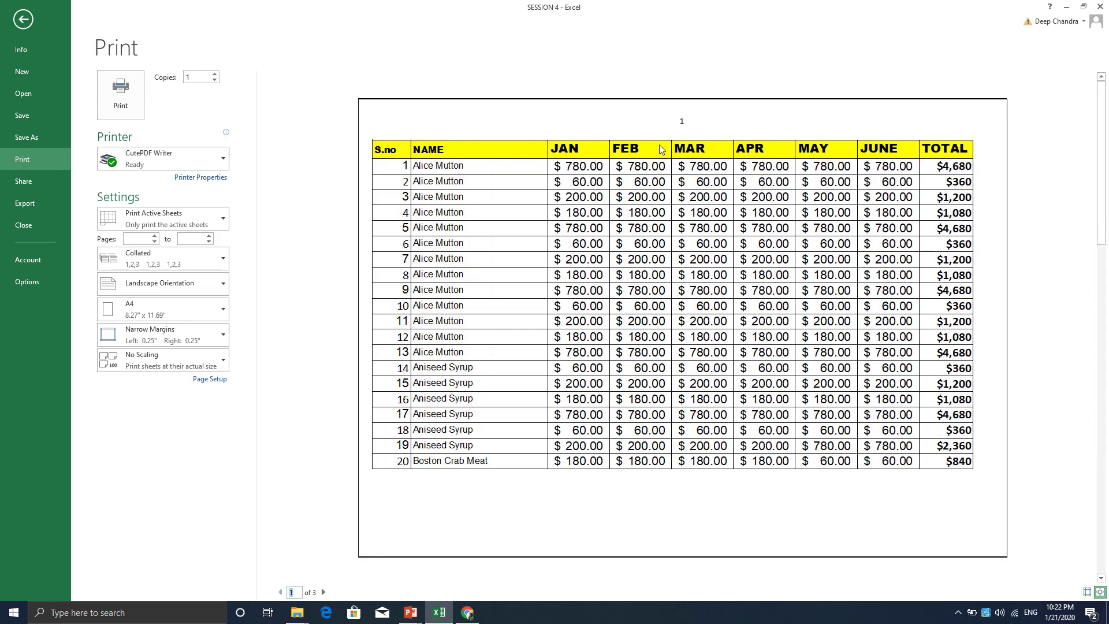
pyautogui.click(323, 592)
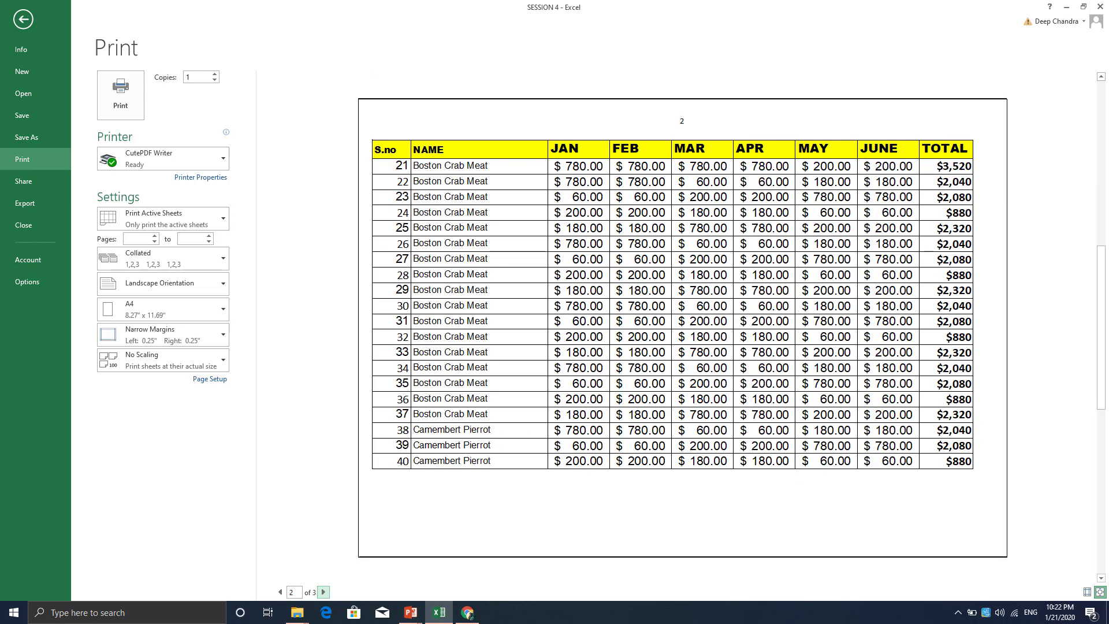
pyautogui.click(23, 19)
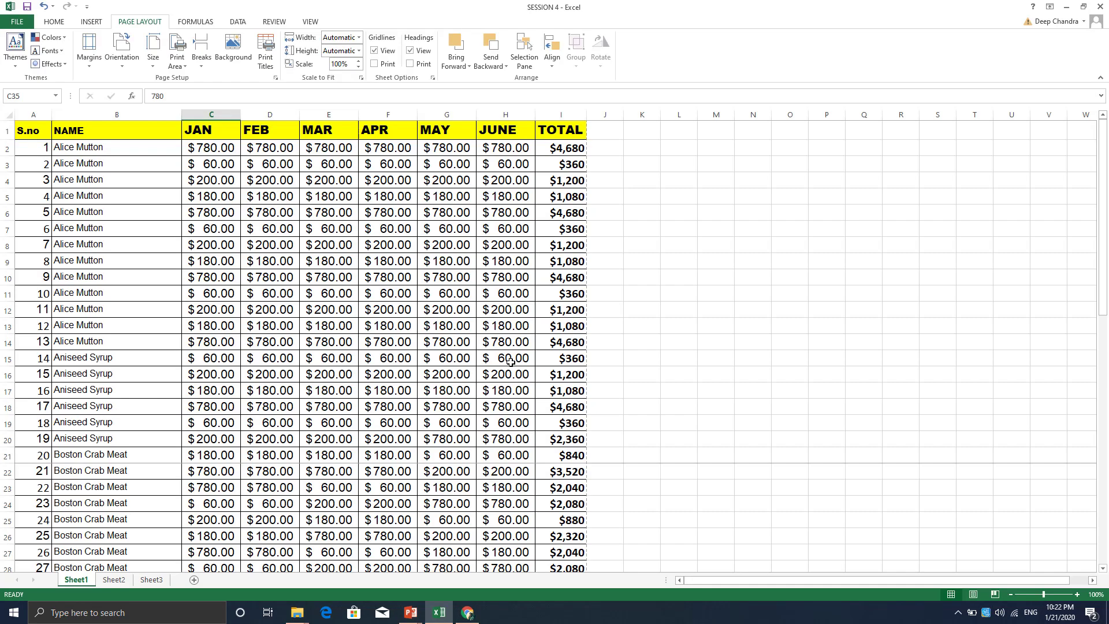